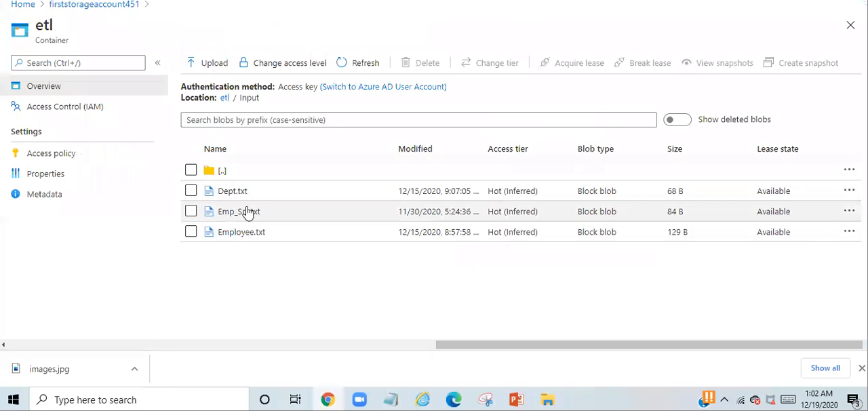
Check the top-level folders of the etl container and the files in its Input folder
left_click(225, 100)
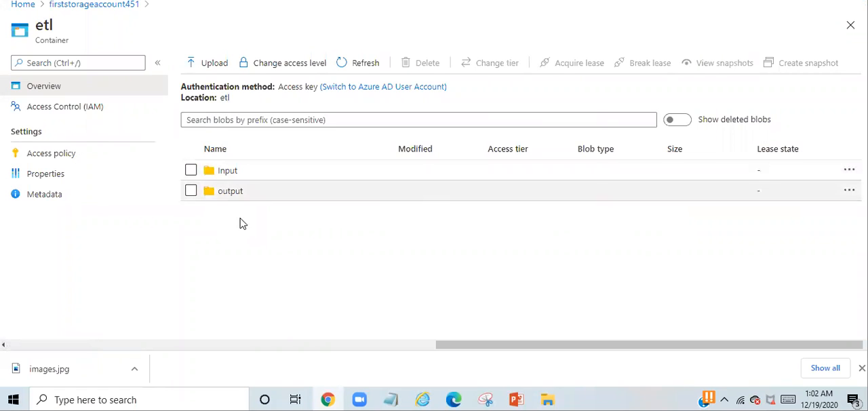
left_click(228, 172)
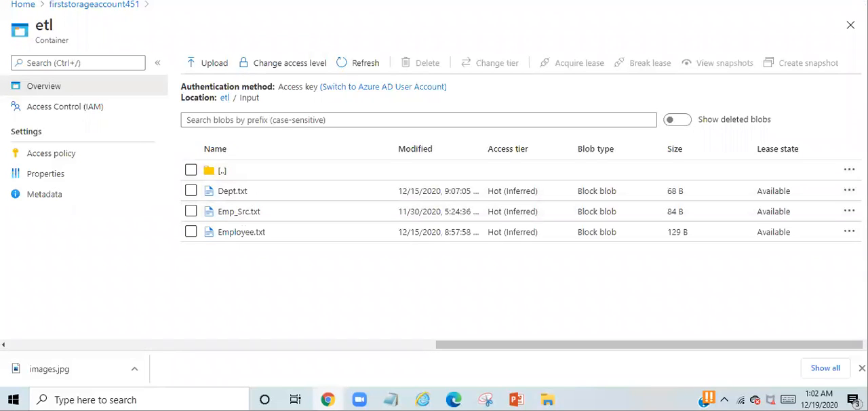
Switch to Data Factory and create a new pipeline, hiding its properties and enlarging the settings area below the canvas
key("ctrl+Tab")
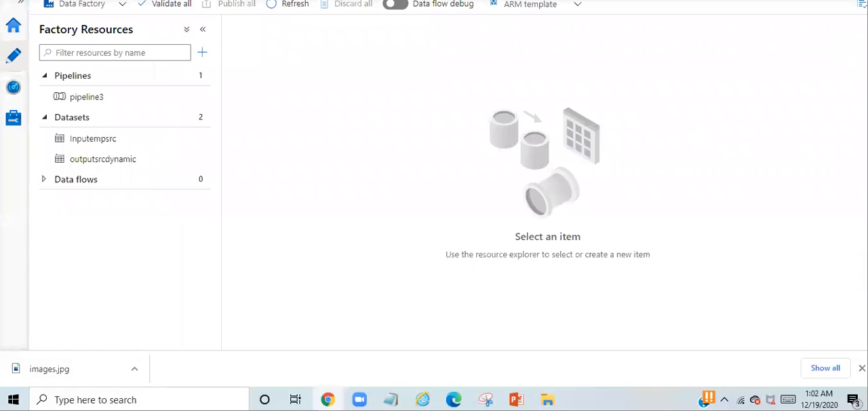
mouse_move(127, 82)
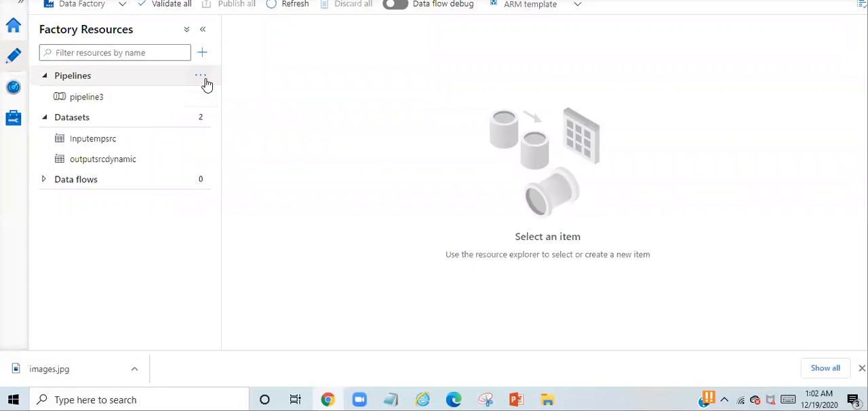
left_click(200, 78)
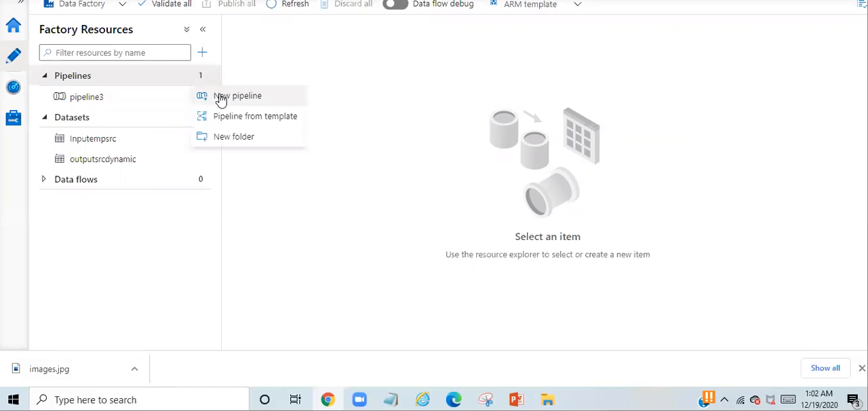
left_click(222, 97)
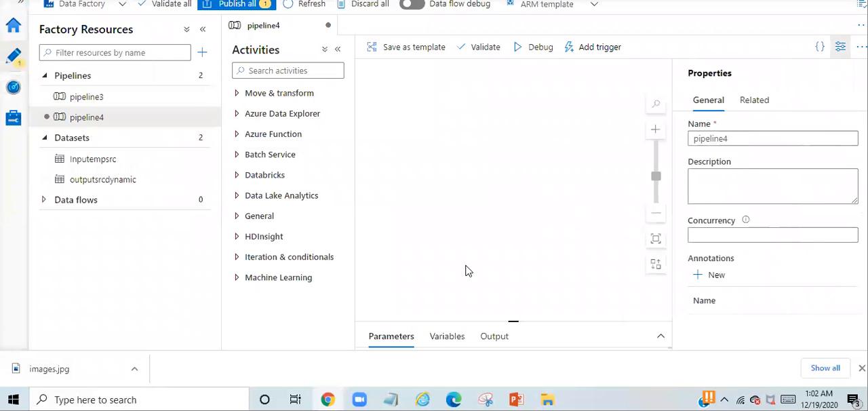
left_click(840, 47)
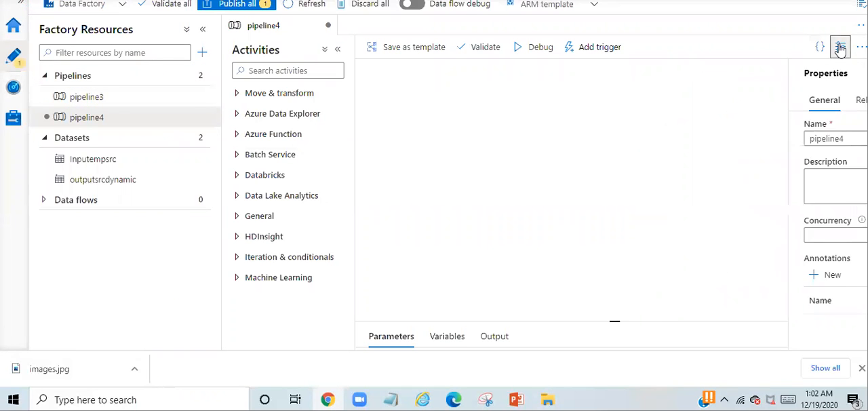
left_click_drag(614, 321, 628, 214)
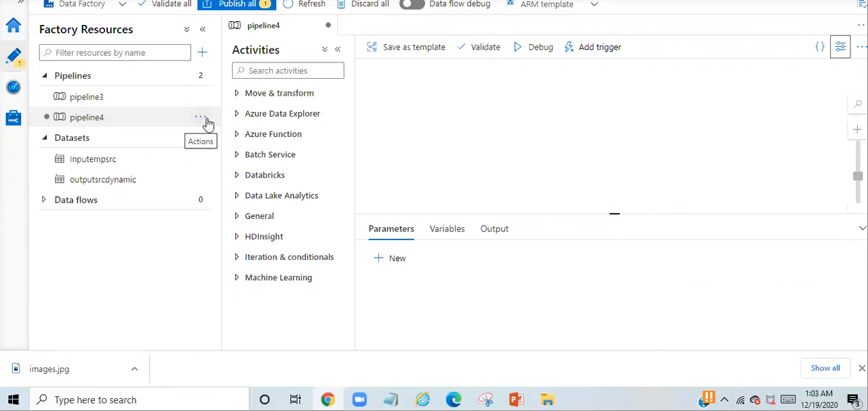
Find the Get Metadata activity by searching for "get" and add it to the pipeline4 canvas
left_click(275, 70)
type("get")
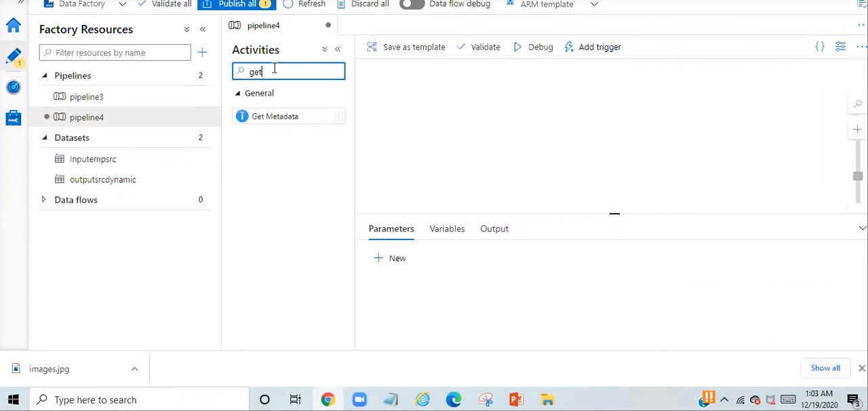
left_click_drag(283, 116, 452, 109)
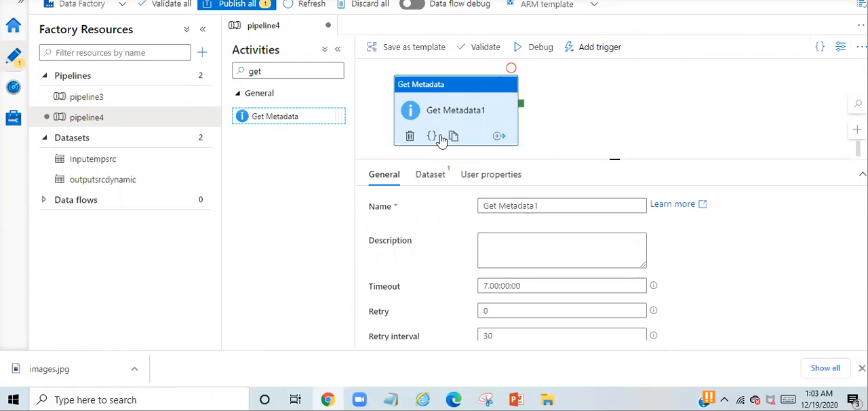
left_click(447, 90)
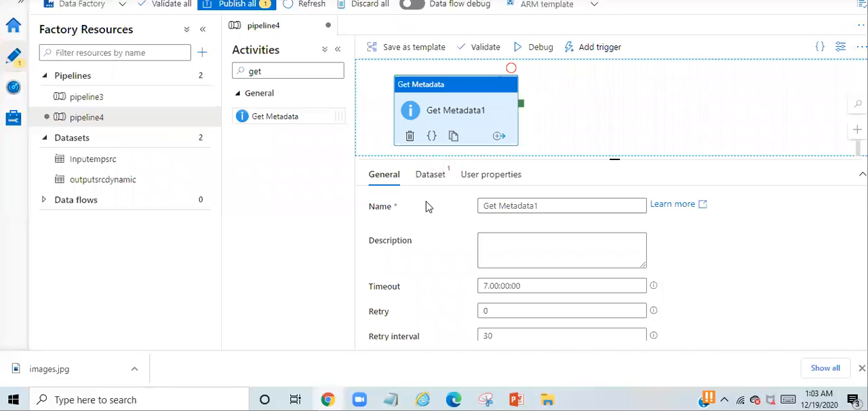
Start a new Azure Blob Storage dataset for the Get Metadata activity and name it Inputdynamicsrc
left_click(438, 178)
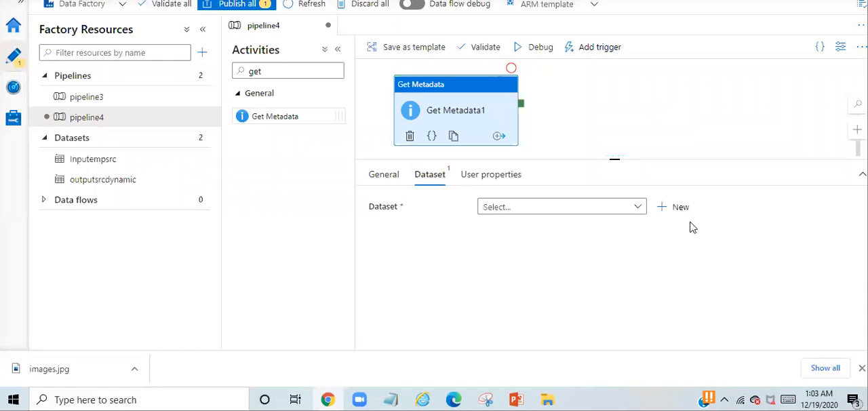
left_click(675, 210)
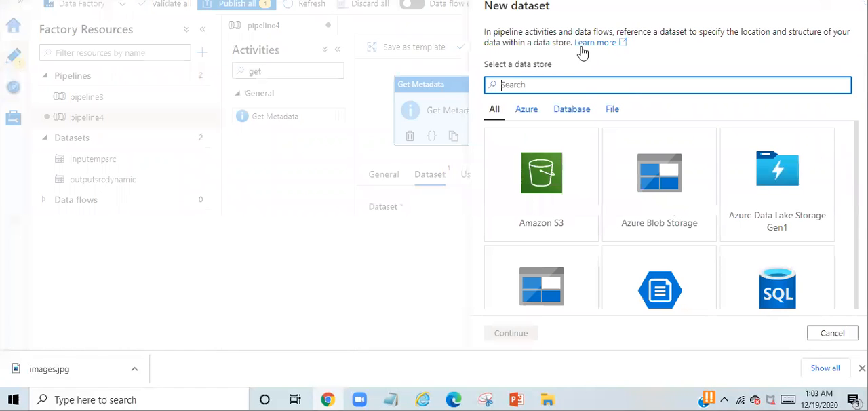
double_click(651, 194)
double_click(773, 114)
left_click_drag(562, 46, 426, 44)
type("Inputdynamicsrc")
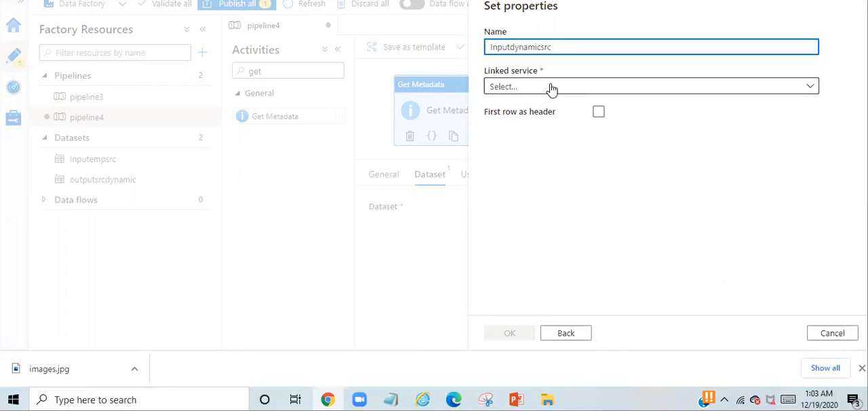
Create a new Azure Blob Storage linked service for the dataset, using the Free Trial subscription and storage account firststorageaccount451
left_click(555, 90)
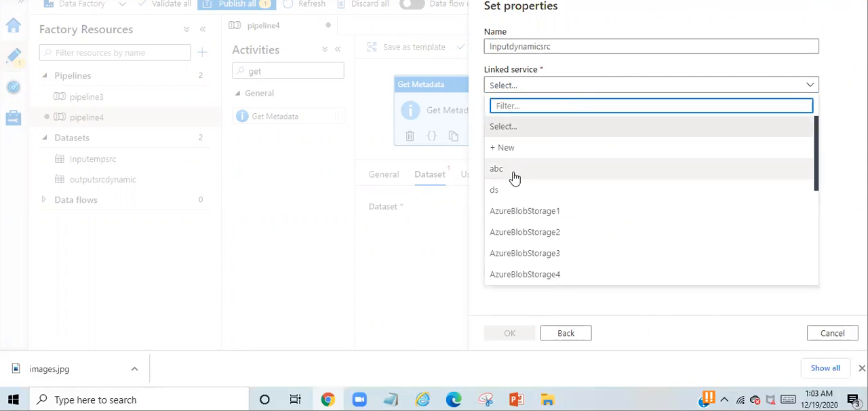
left_click(516, 151)
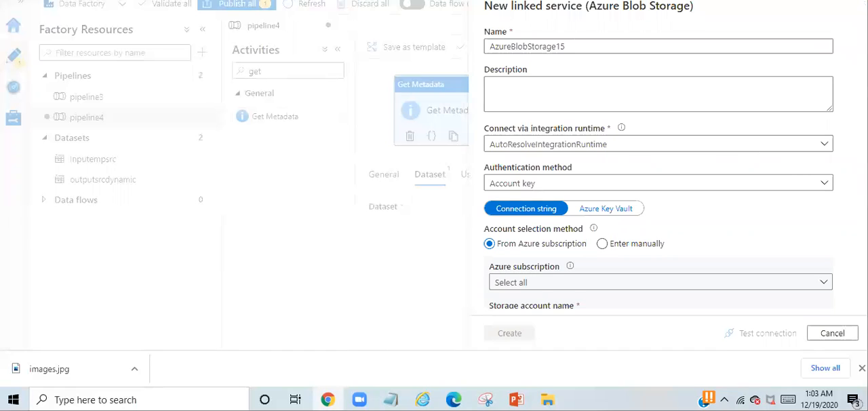
scroll(597, 121, "down", 3)
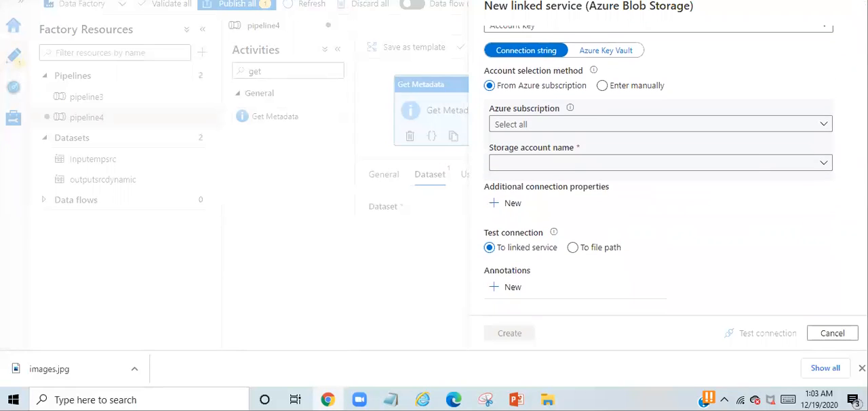
left_click(595, 123)
left_click(554, 170)
left_click(552, 166)
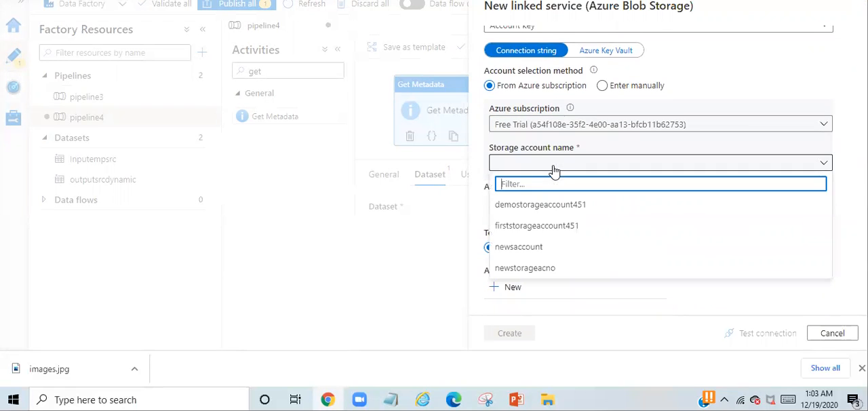
left_click(535, 226)
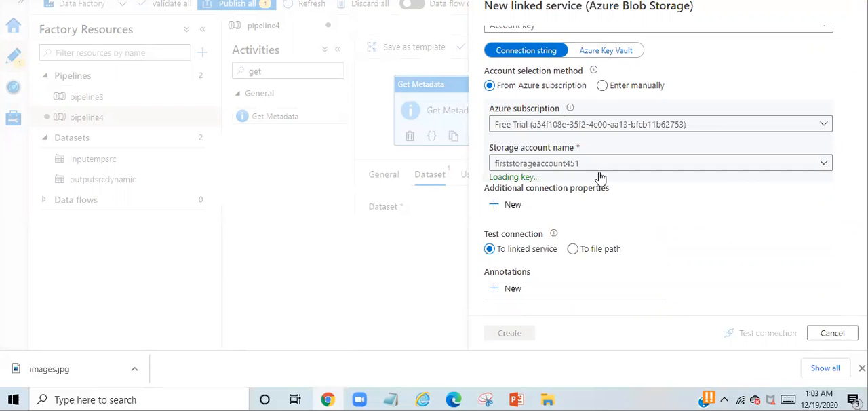
scroll(579, 314, "down", 2)
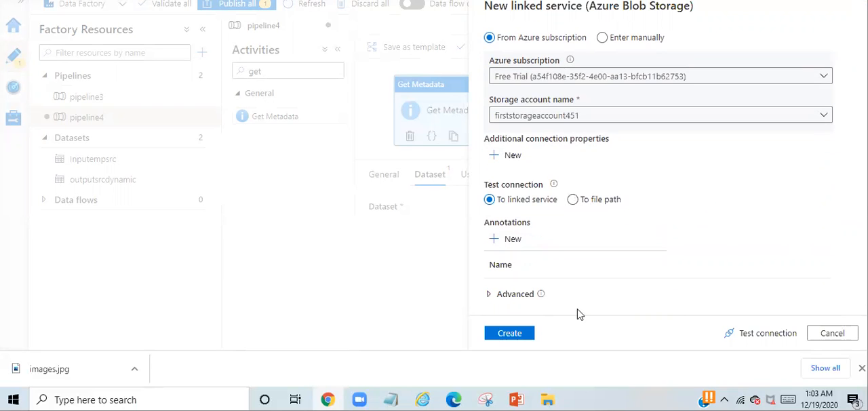
left_click(520, 335)
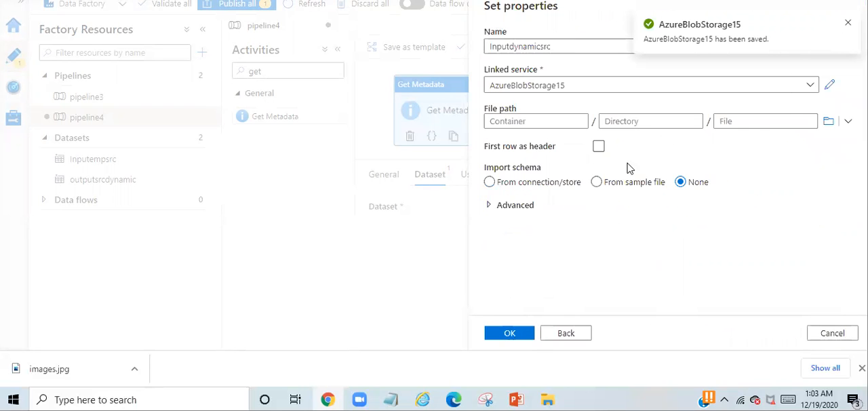
Set the dataset's file path to the Input folder of the etl container and finish creating the dataset
left_click(828, 121)
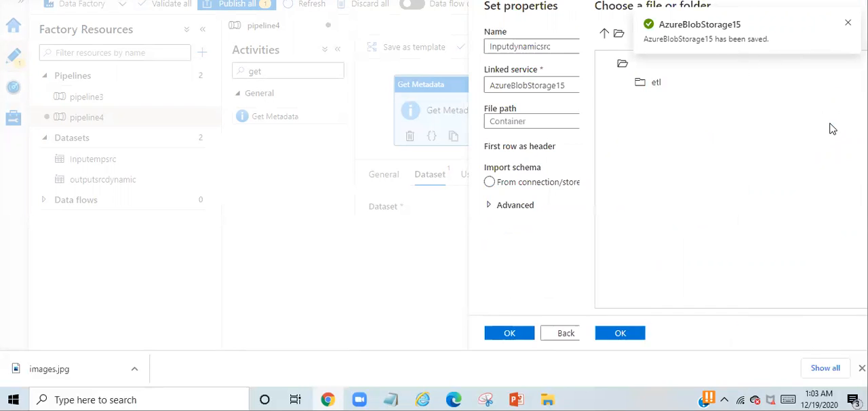
double_click(544, 84)
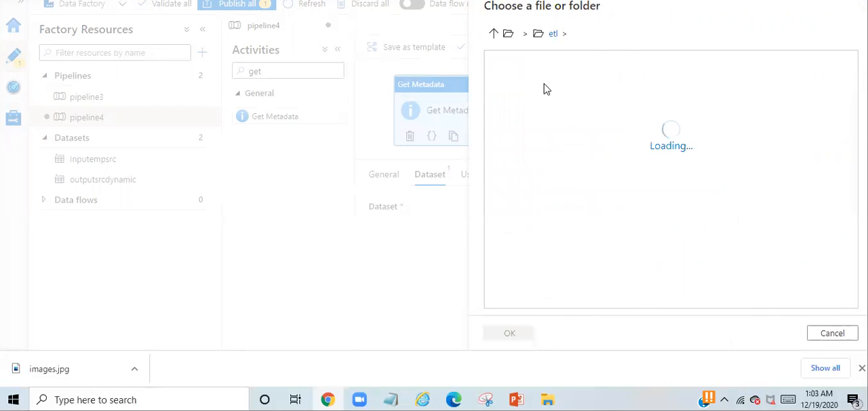
left_click(550, 86)
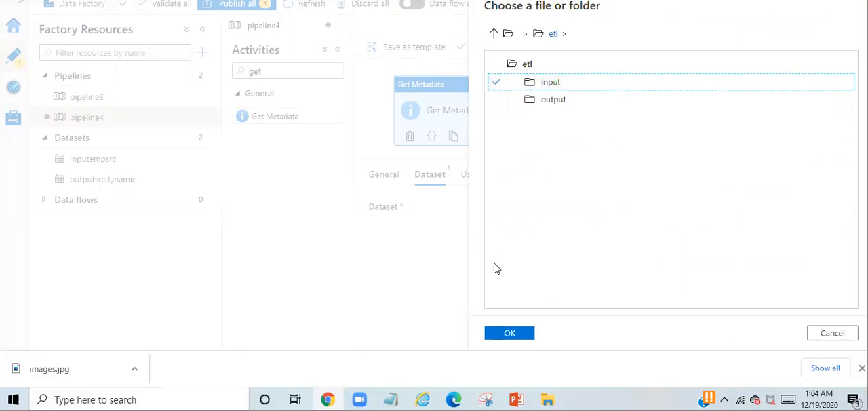
left_click(509, 333)
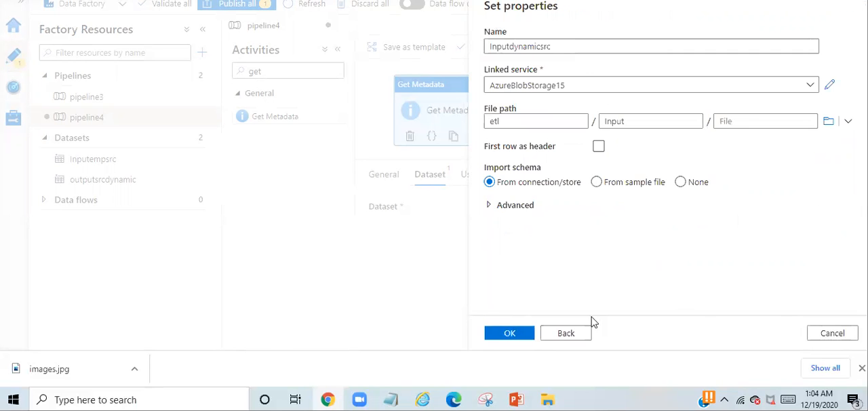
left_click(510, 338)
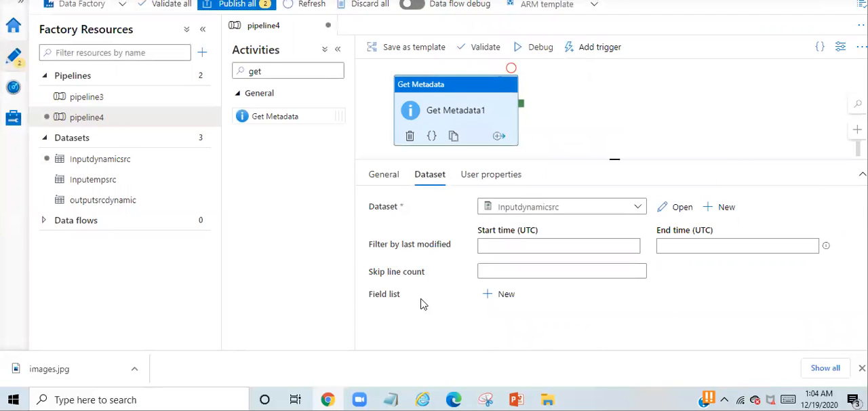
Add a Child Items argument to the Get Metadata field list and tick its row
left_click(504, 299)
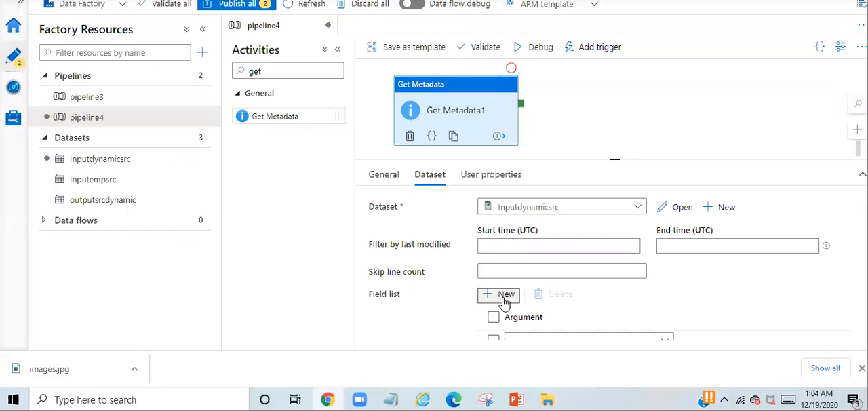
left_click(522, 341)
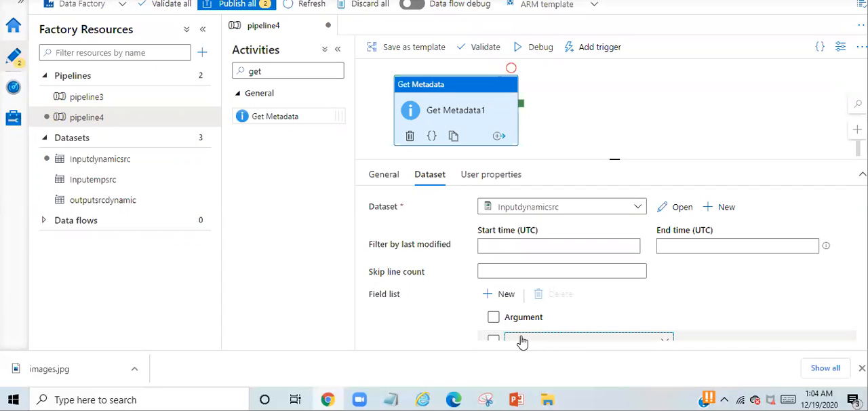
left_click(522, 341)
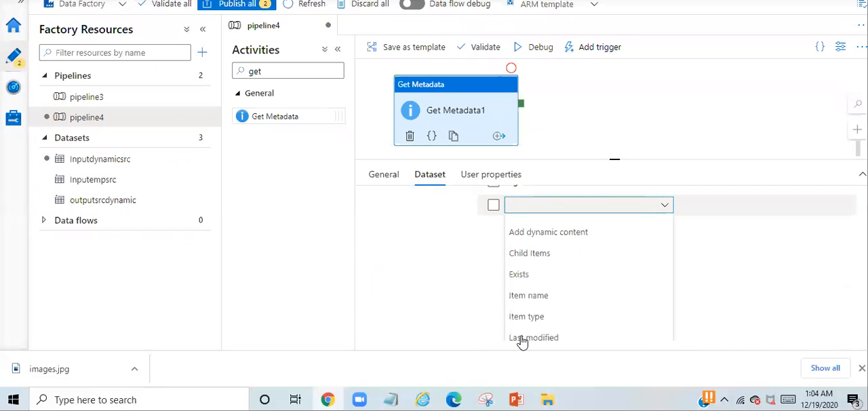
left_click(543, 253)
left_click(494, 295)
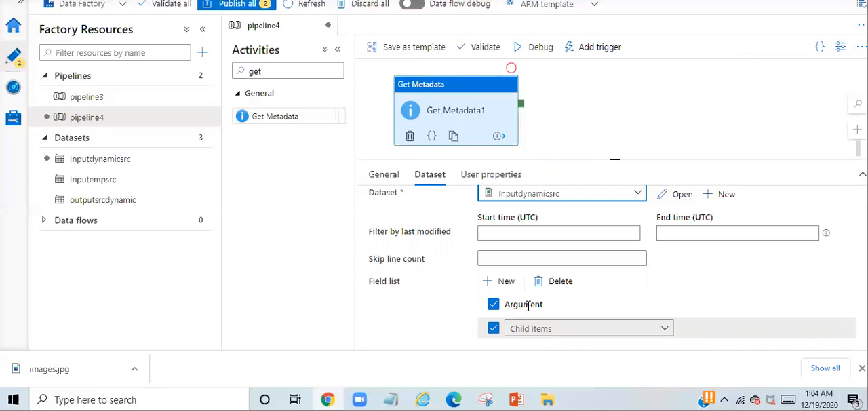
left_click(653, 329)
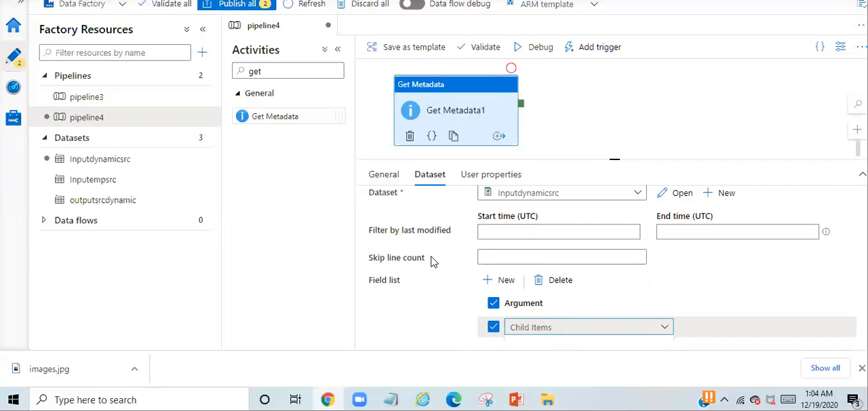
Find the ForEach activity, add it to the pipeline beside Get Metadata1, and connect Get Metadata1's success output to it
left_click(273, 74)
double_click(251, 70)
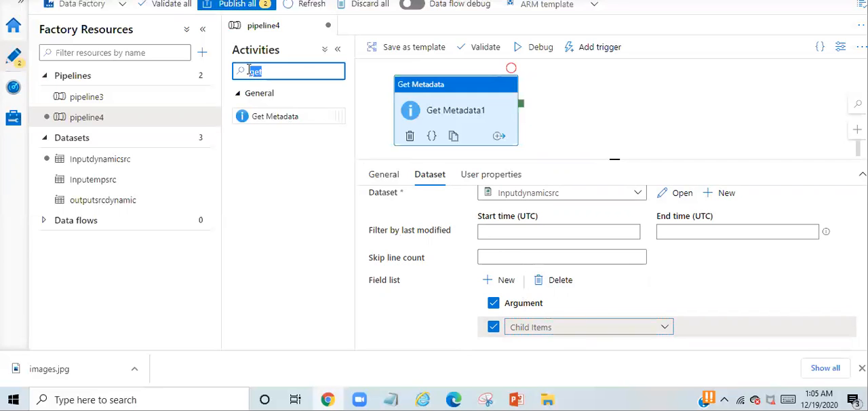
key("BackSpace")
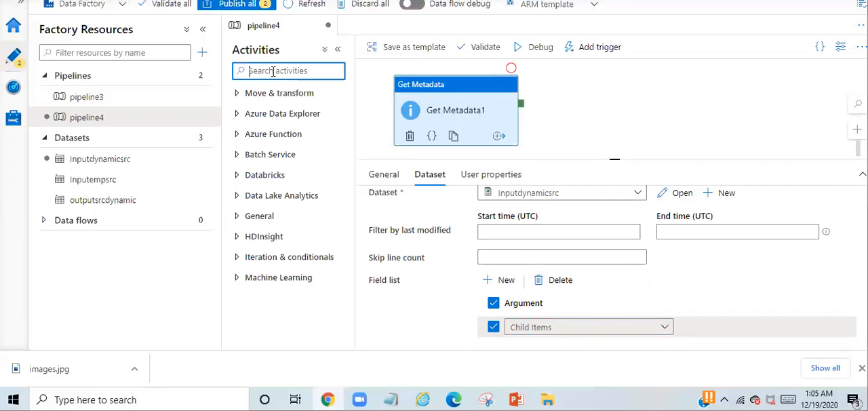
type("for")
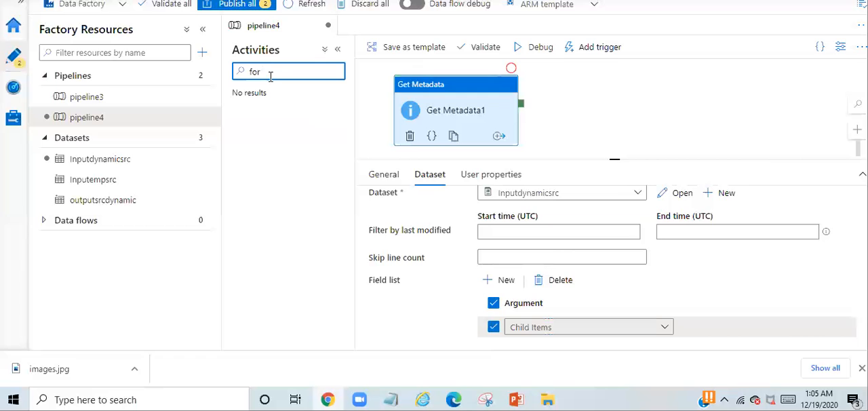
key("BackSpace")
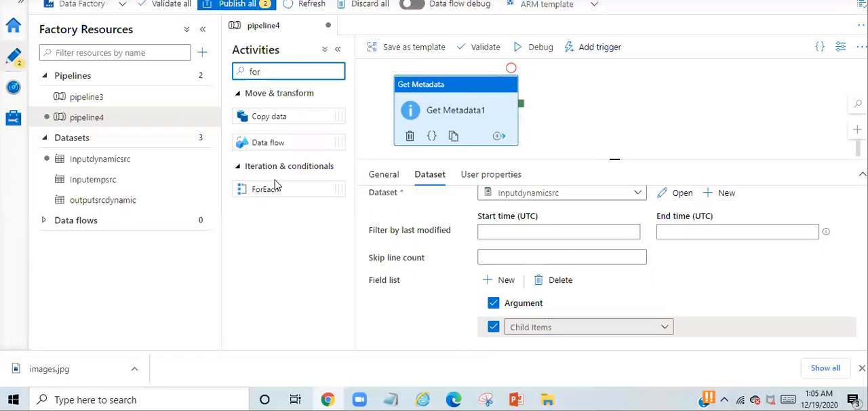
left_click_drag(264, 189, 612, 104)
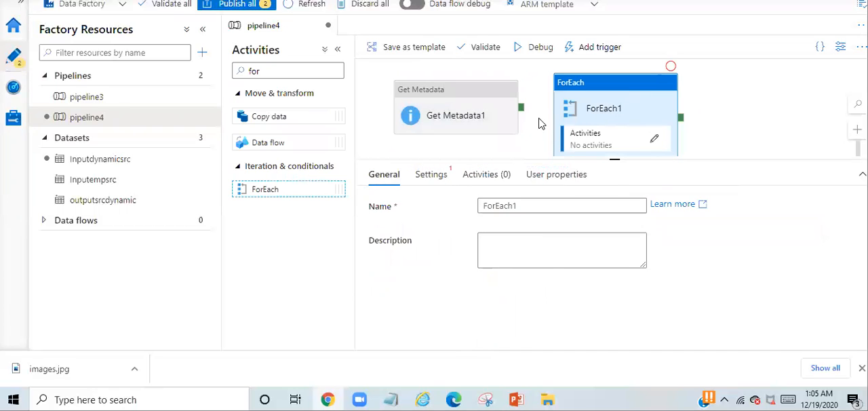
left_click_drag(523, 112, 561, 111)
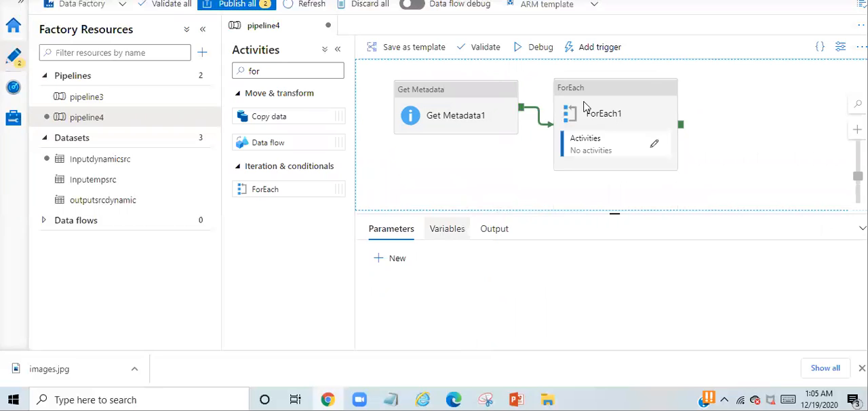
left_click(615, 89)
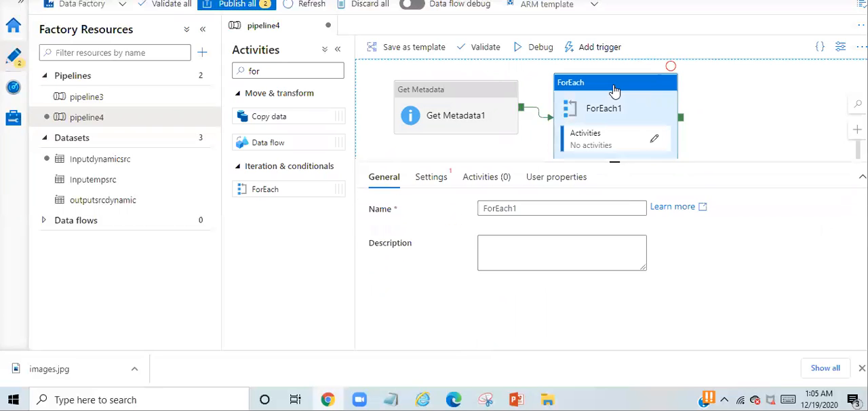
left_click(557, 243)
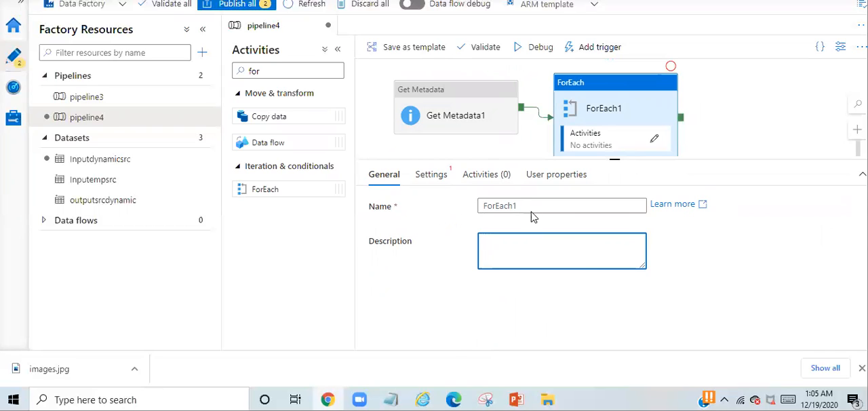
left_click(444, 179)
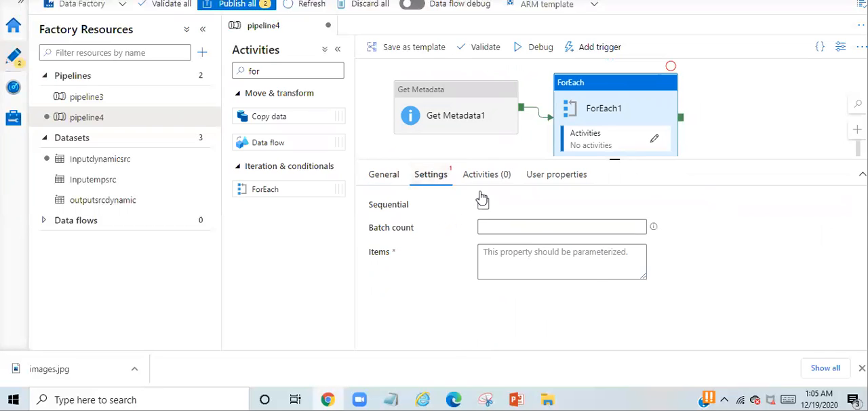
left_click(617, 258)
left_click(523, 290)
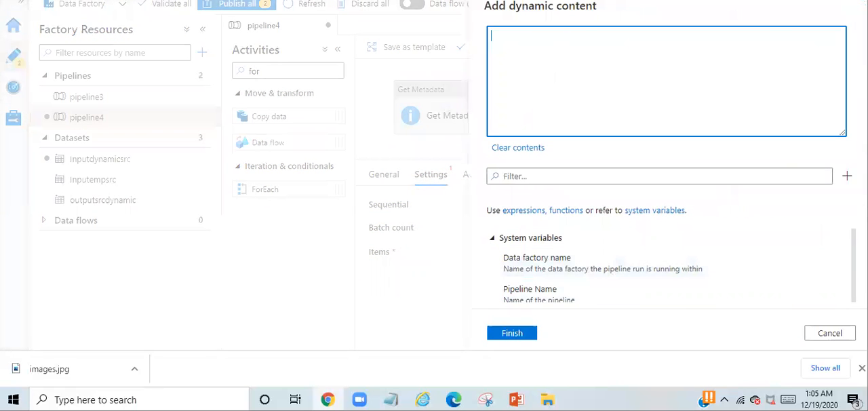
left_click_drag(853, 235, 853, 237)
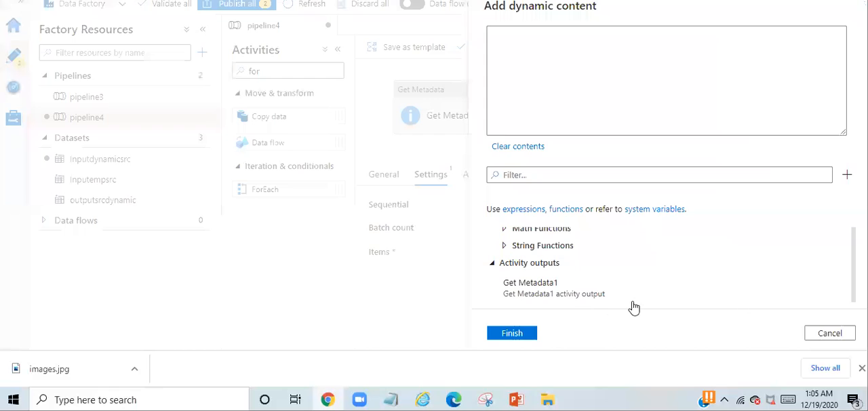
left_click(563, 288)
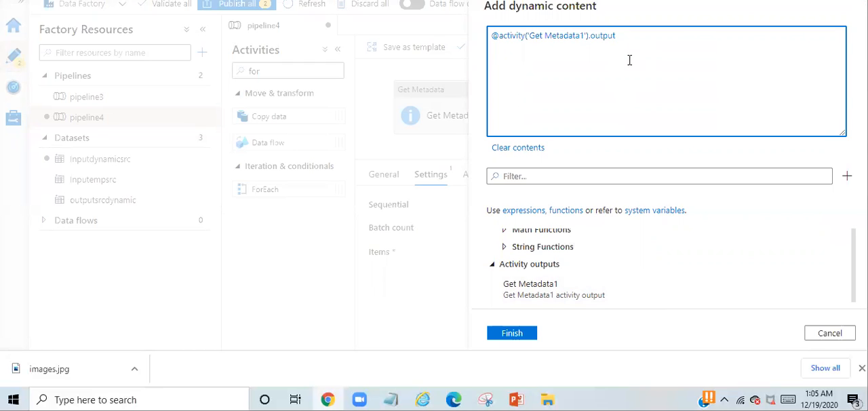
type(".ch")
left_click(512, 334)
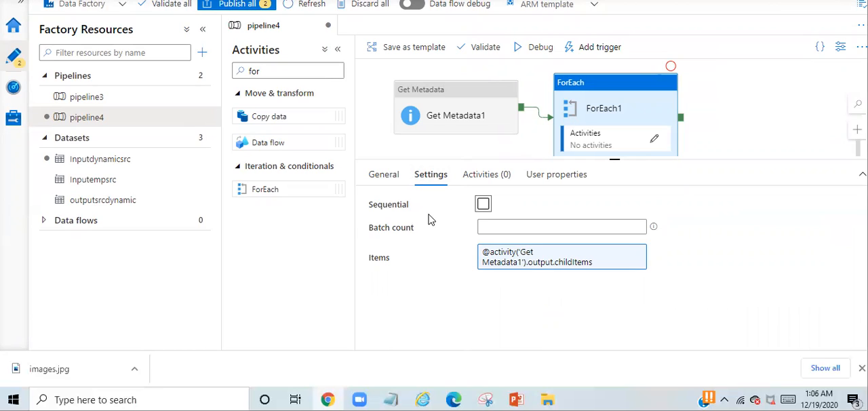
Try a debug run of pipeline4 and check the ForEach1 item listed in the validation output
left_click(543, 56)
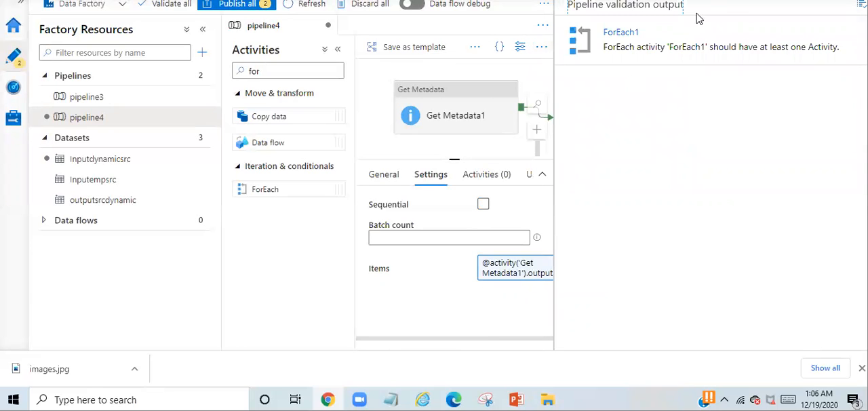
left_click(674, 52)
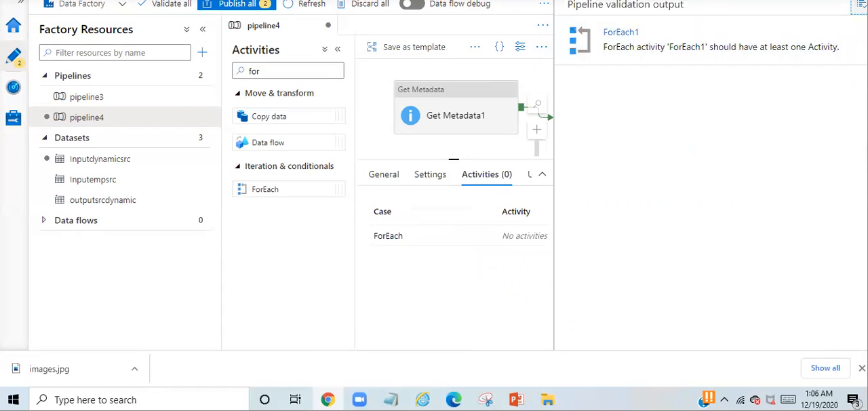
left_click(860, 5)
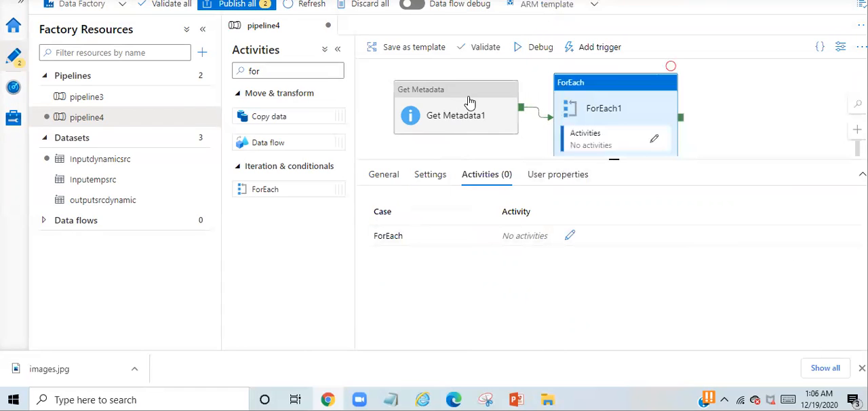
left_click(434, 177)
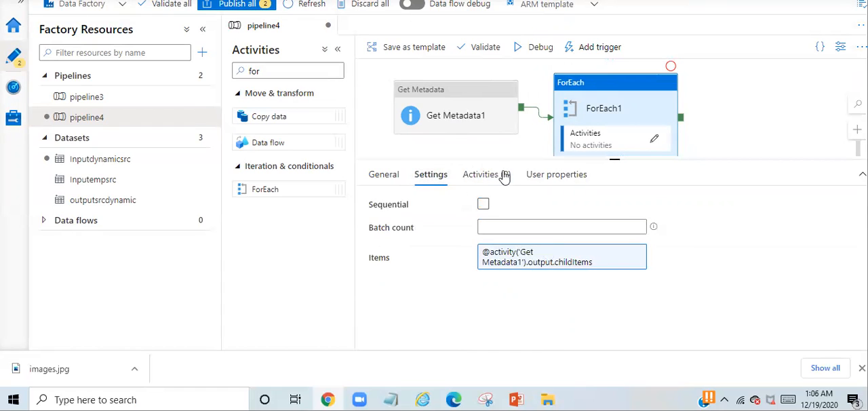
Open the inner activities of ForEach1 and add a Copy data activity there
left_click(655, 139)
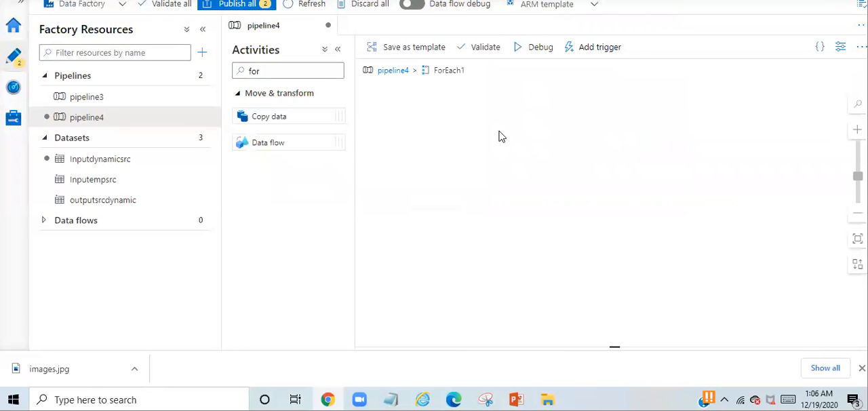
left_click(271, 117)
left_click_drag(272, 116, 459, 106)
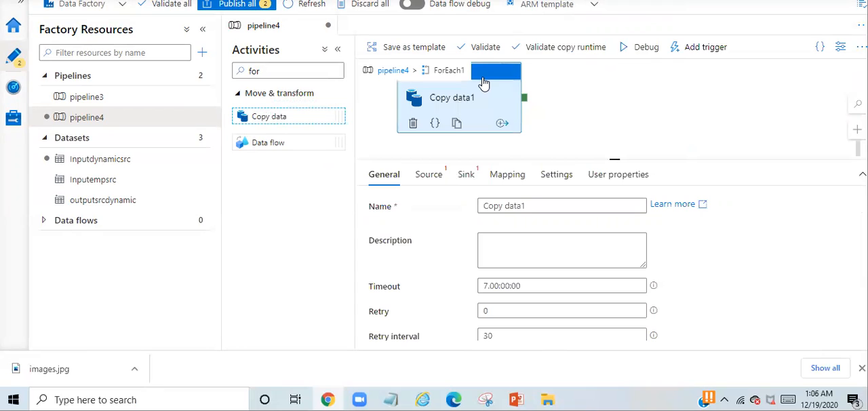
Start a new Azure Blob Storage source dataset for Copy data1 in DelimitedText format and name it inputcopydynamic
left_click(426, 185)
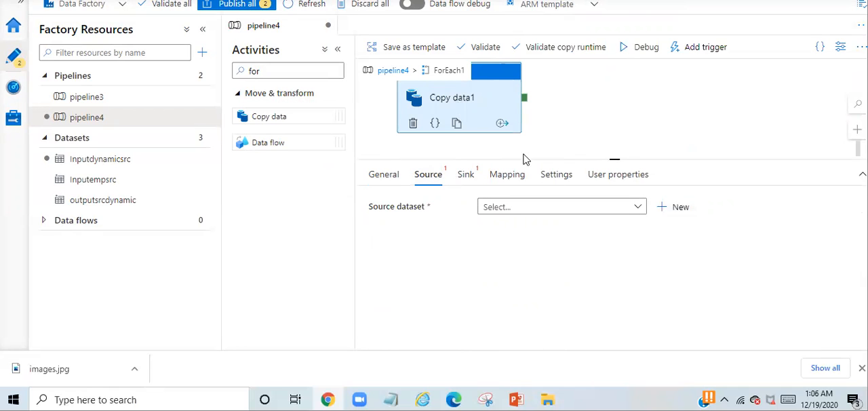
left_click(679, 208)
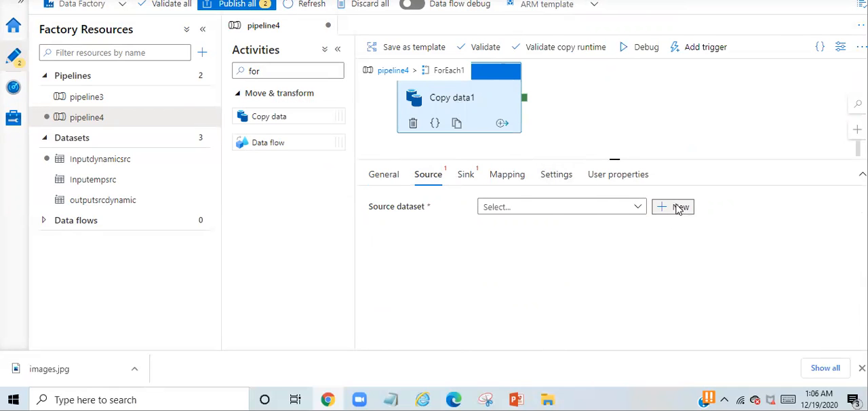
left_click(668, 301)
double_click(667, 301)
double_click(771, 119)
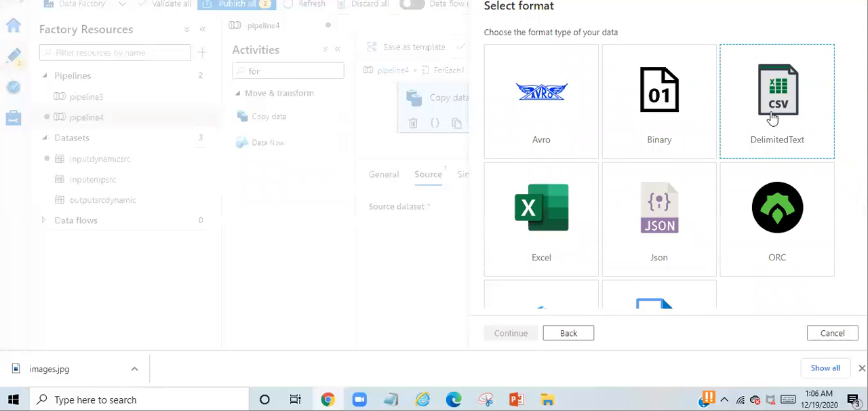
left_click_drag(557, 47, 474, 44)
type("inputcopydynamic")
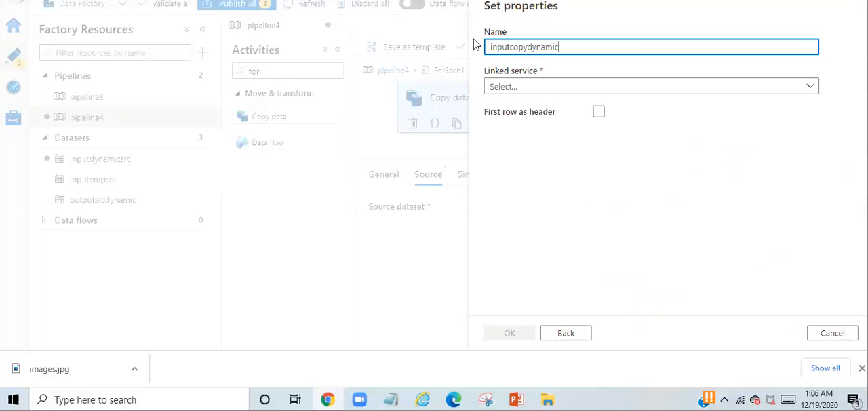
Create a new Azure Blob Storage linked service for inputcopydynamic, using the Free Trial subscription and storage account firststorageaccount451
left_click(532, 88)
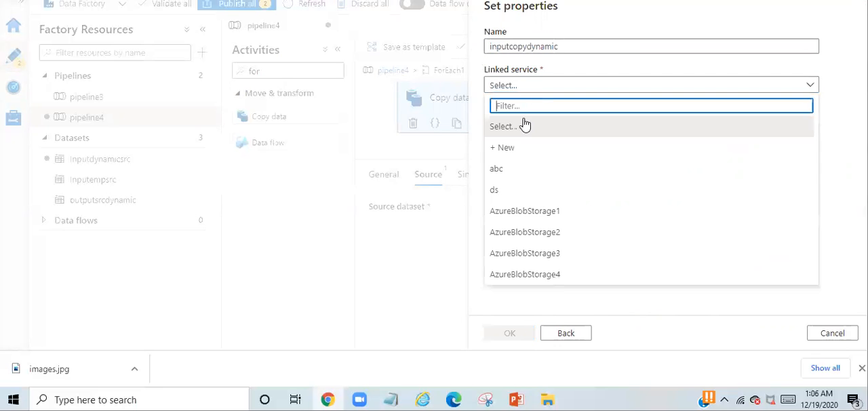
left_click(510, 150)
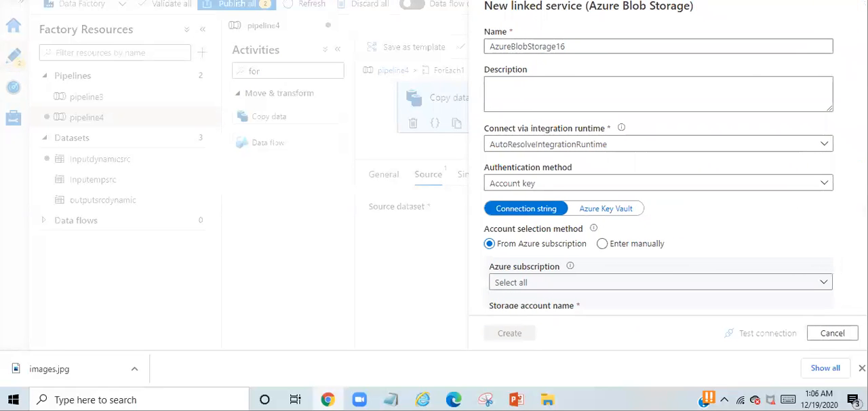
scroll(627, 149, "down", 2)
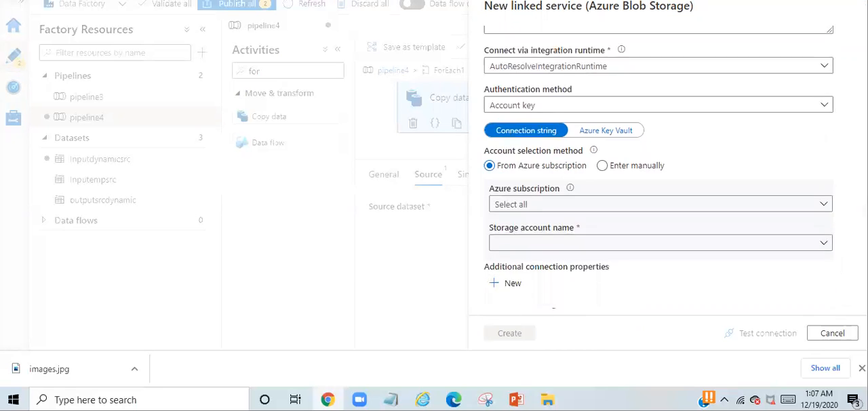
left_click(613, 140)
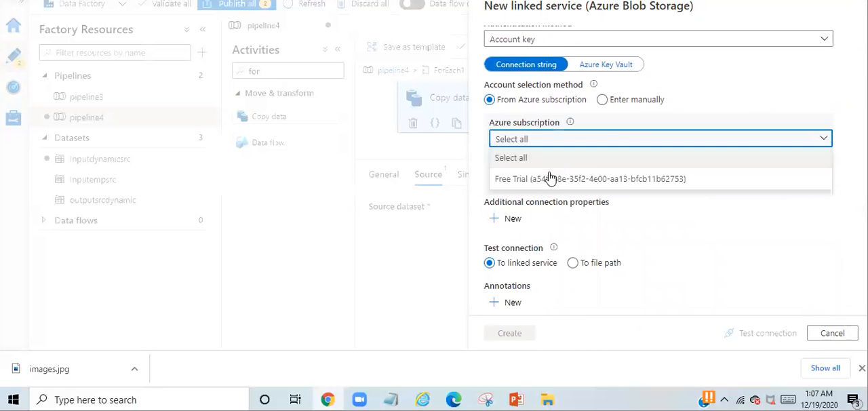
left_click(551, 181)
left_click(548, 179)
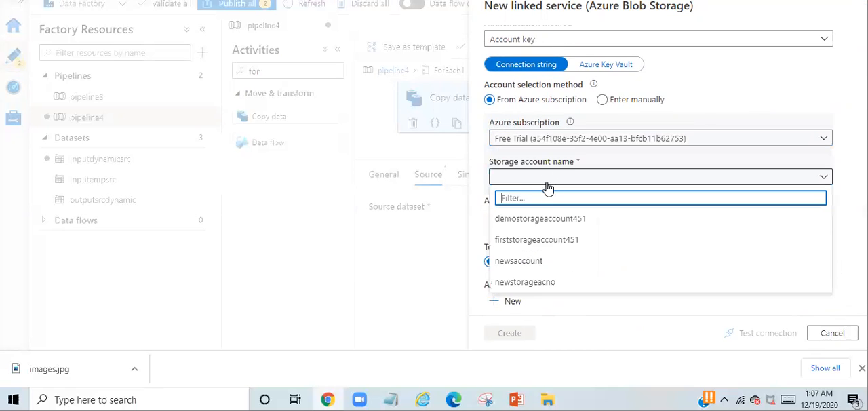
left_click(534, 239)
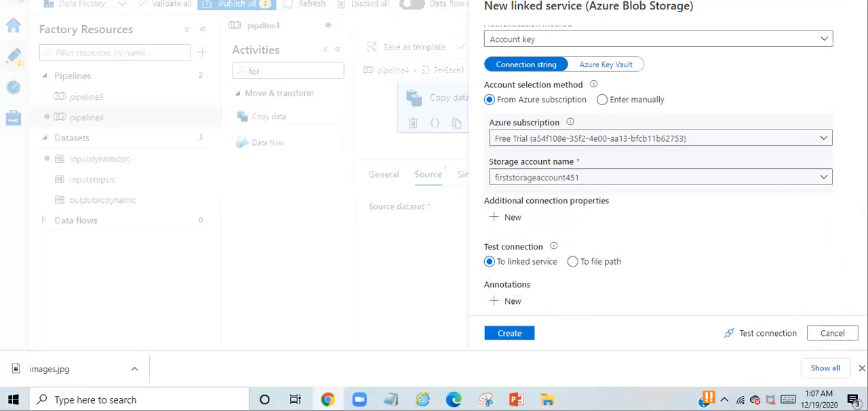
left_click(521, 337)
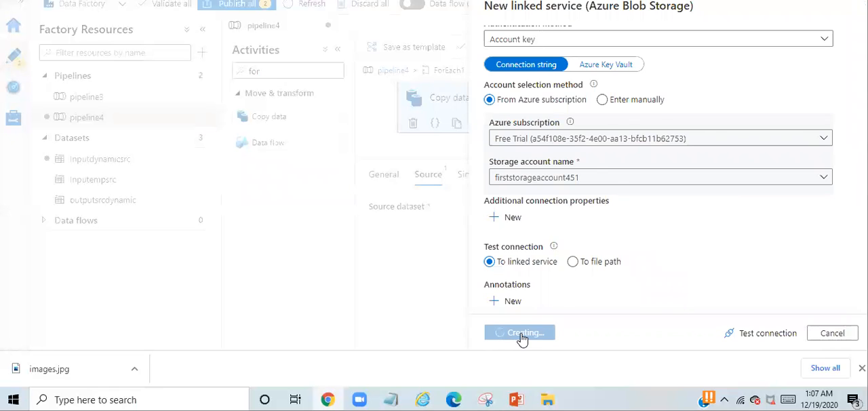
Set the inputcopydynamic file path to the Input folder of the etl container and finish creating the dataset
left_click(548, 121)
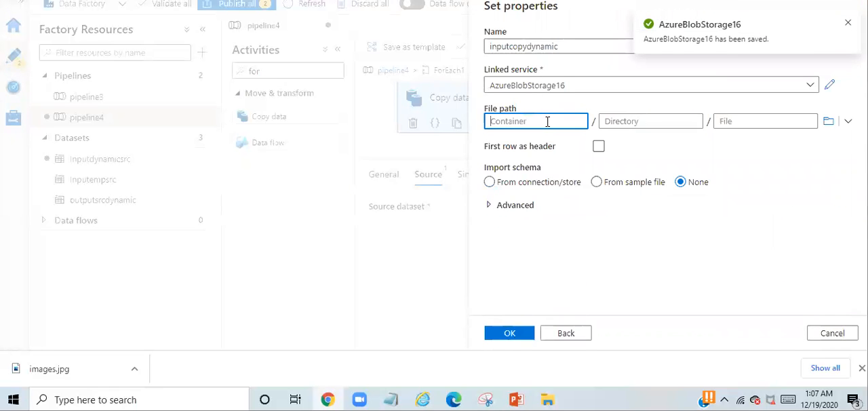
left_click(829, 121)
double_click(547, 84)
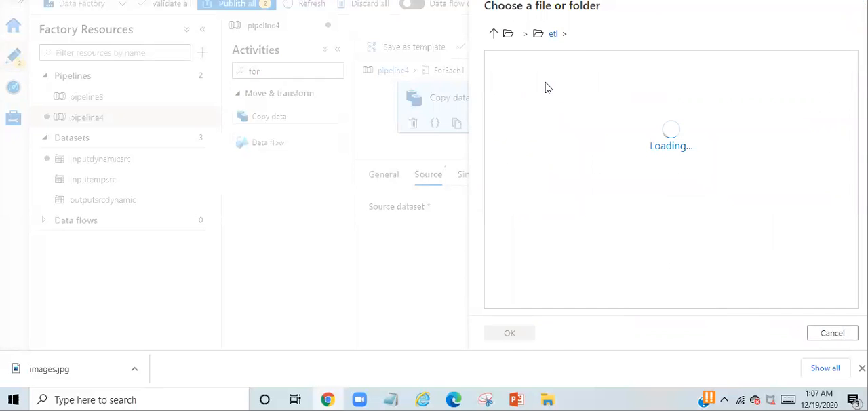
left_click(545, 102)
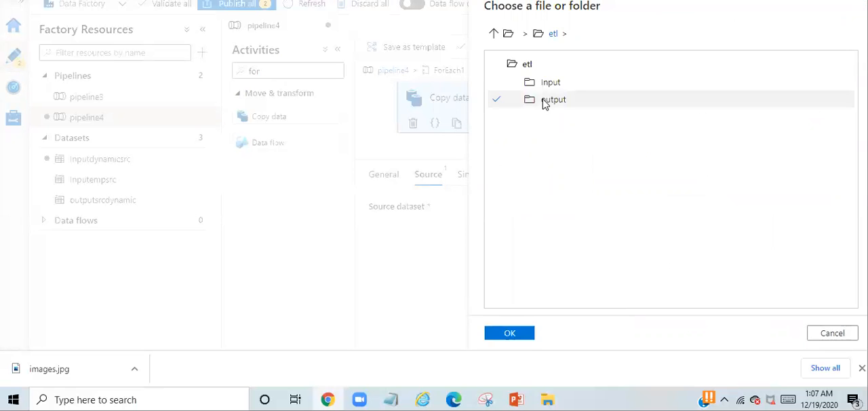
left_click(550, 83)
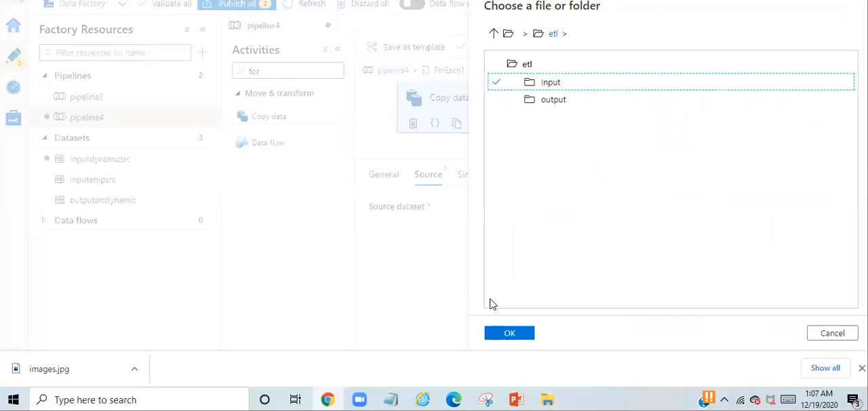
left_click(509, 332)
left_click(510, 333)
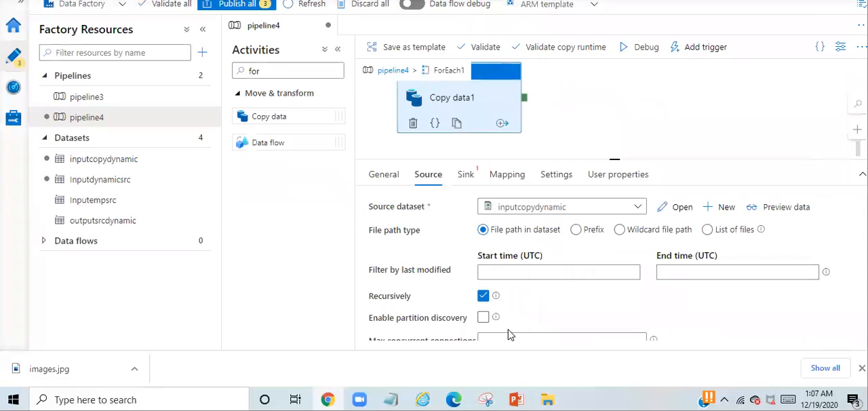
Open the inputcopydynamic source dataset and add a String parameter named Filename
left_click(668, 210)
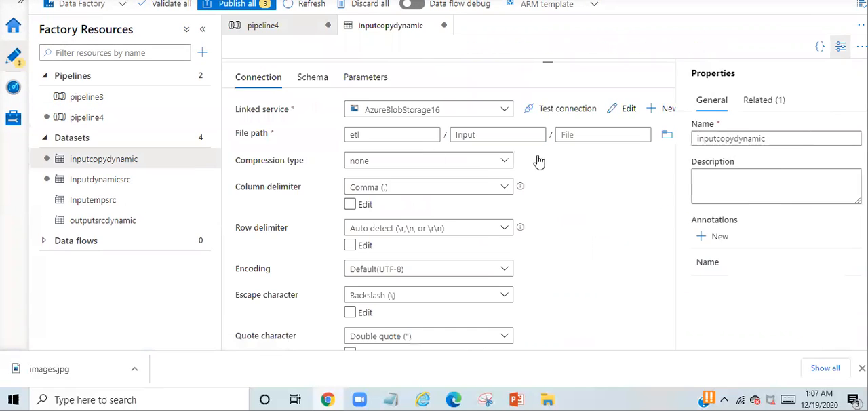
left_click(370, 80)
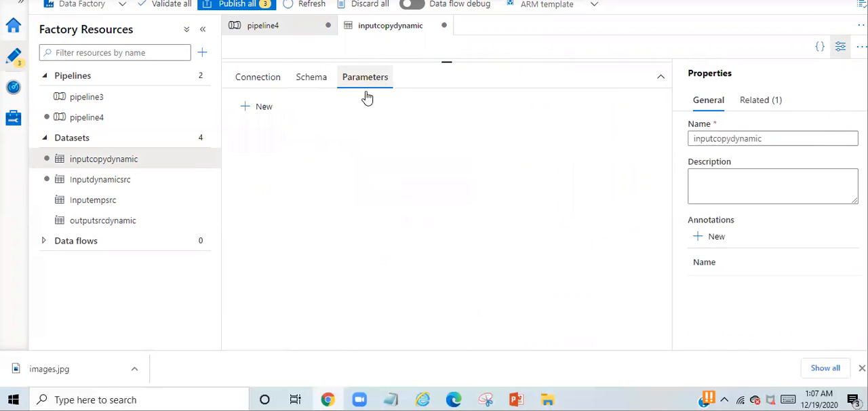
left_click(266, 109)
left_click(285, 158)
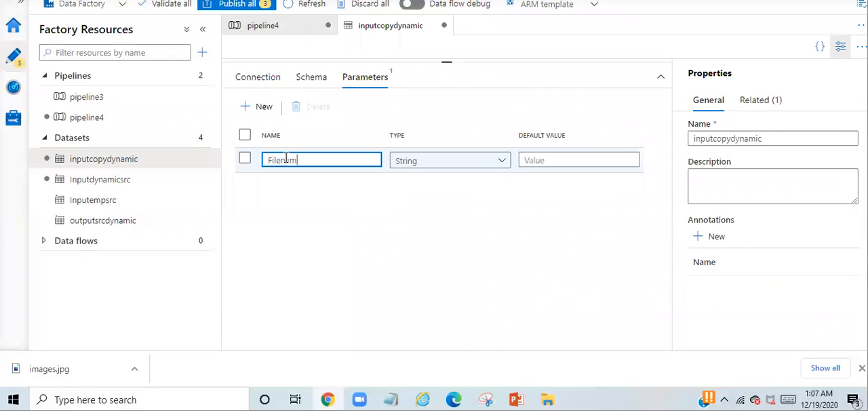
left_click(269, 82)
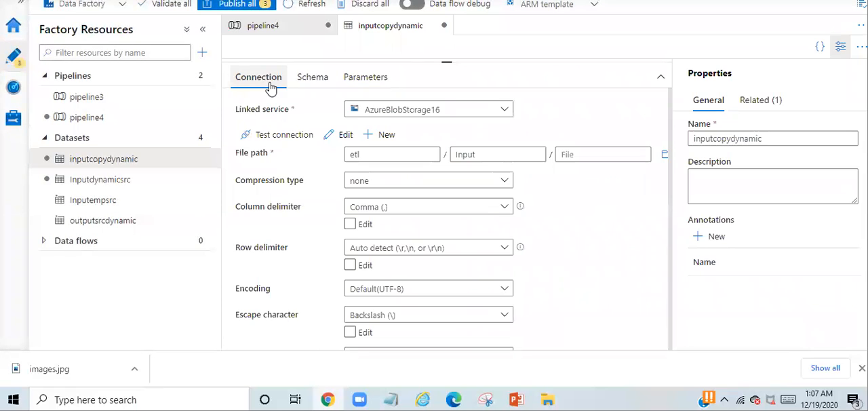
left_click(576, 155)
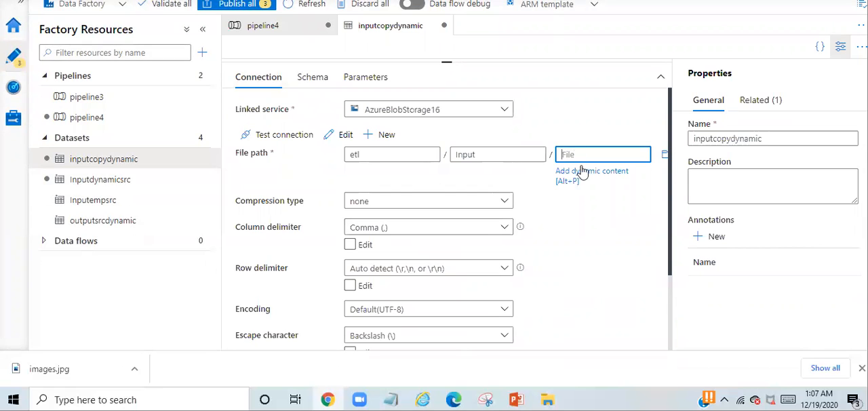
left_click(582, 170)
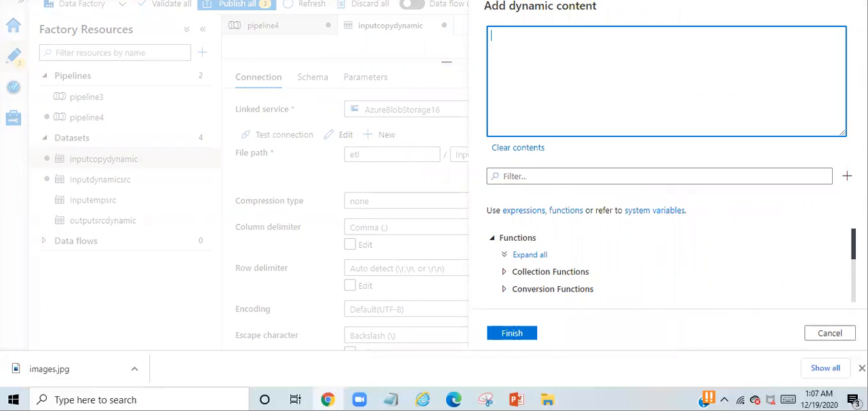
left_click_drag(853, 244, 853, 288)
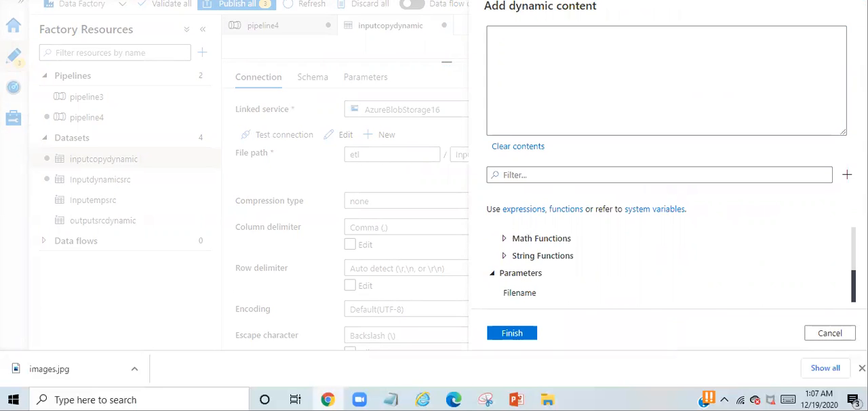
left_click(520, 296)
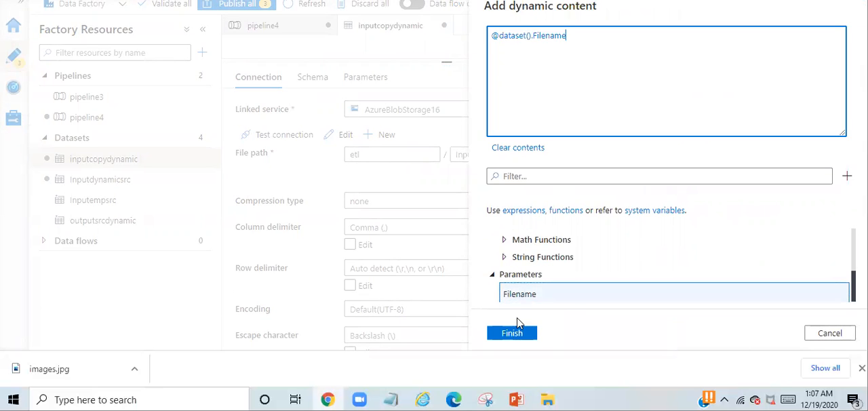
left_click(514, 333)
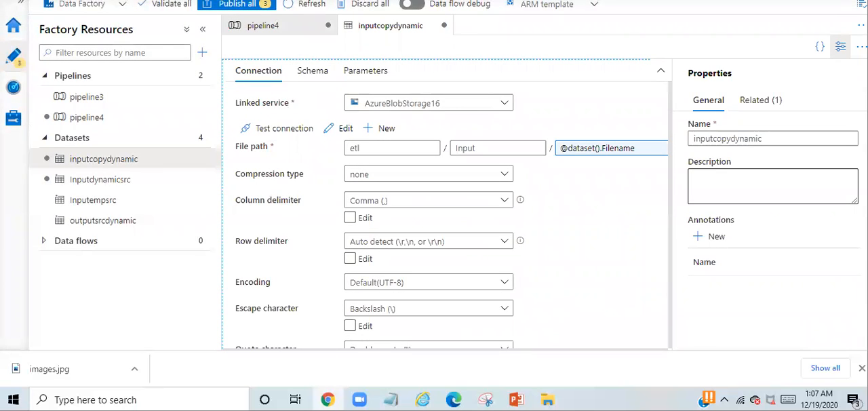
left_click(841, 49)
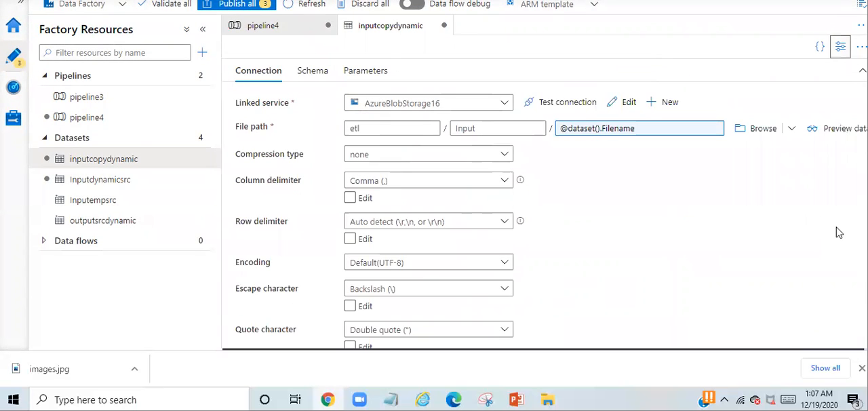
left_click(794, 203)
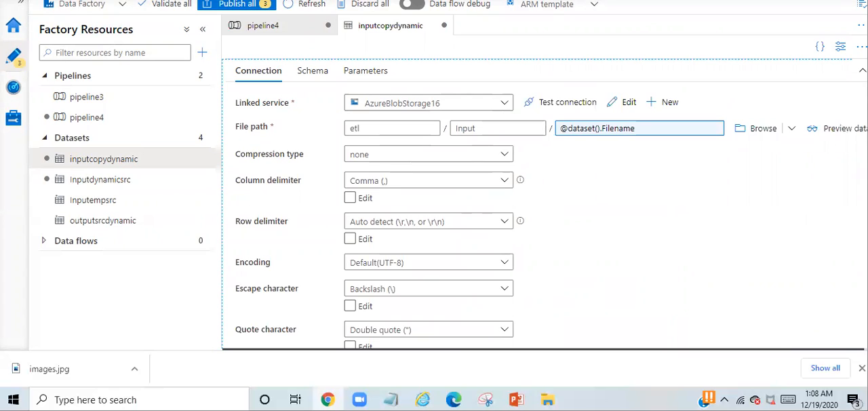
left_click(296, 31)
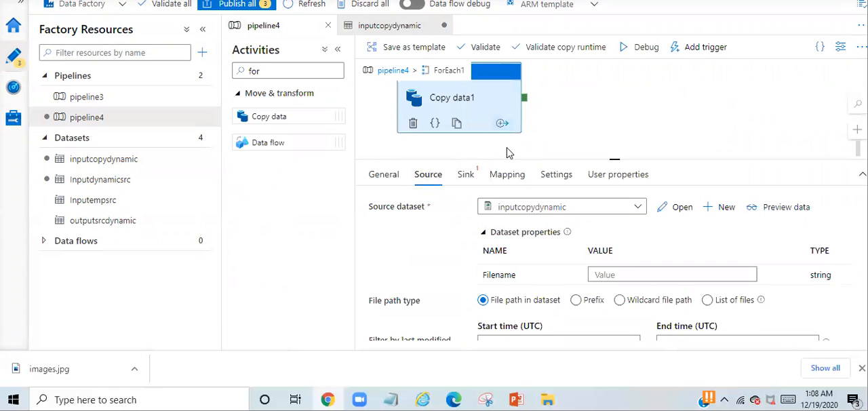
left_click(619, 273)
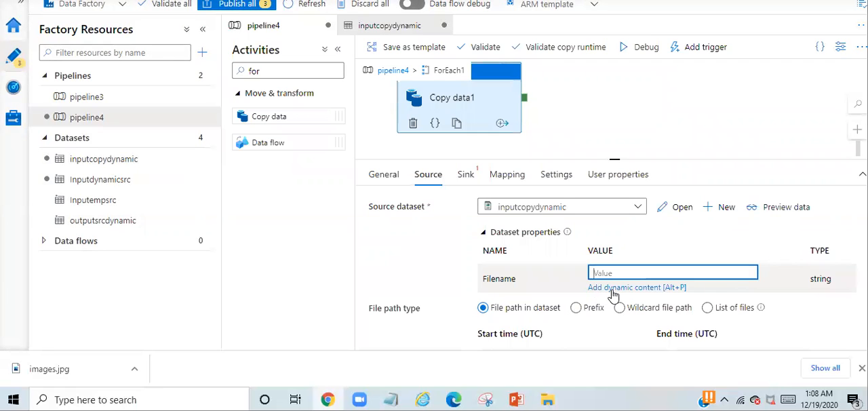
left_click(614, 288)
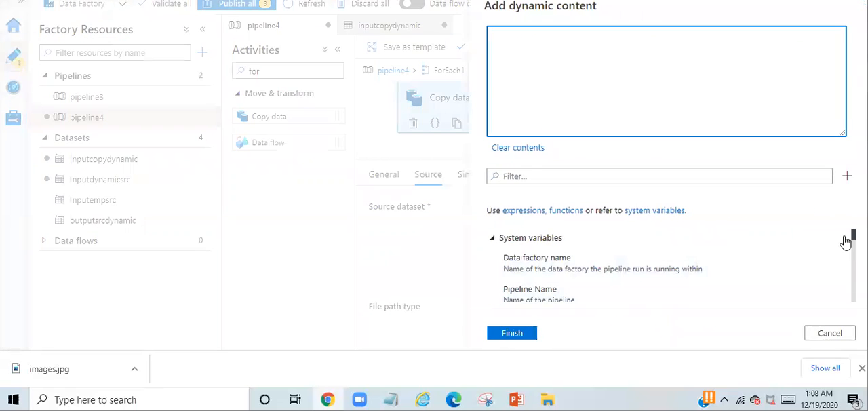
scroll(671, 268, "down", 10)
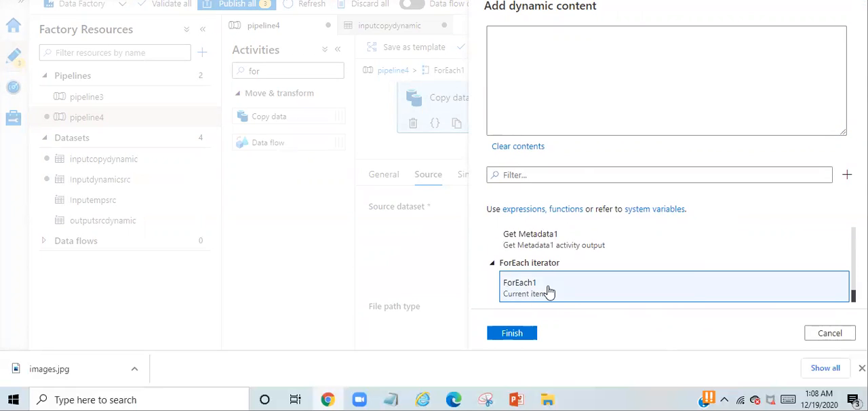
left_click(543, 293)
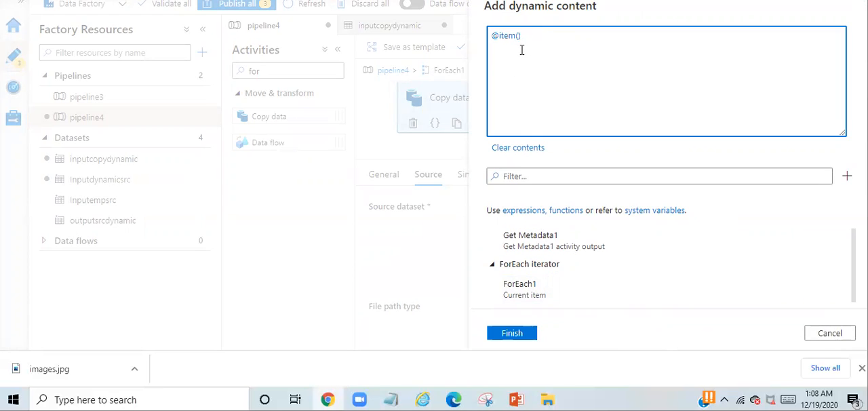
type(".name")
left_click(513, 335)
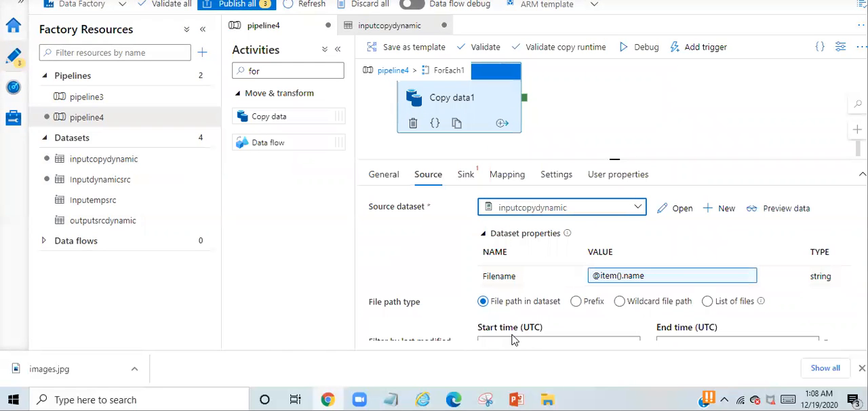
Start a new Azure Blob Storage sink dataset for Copy data1 in DelimitedText format and name it outputdestination
left_click(467, 177)
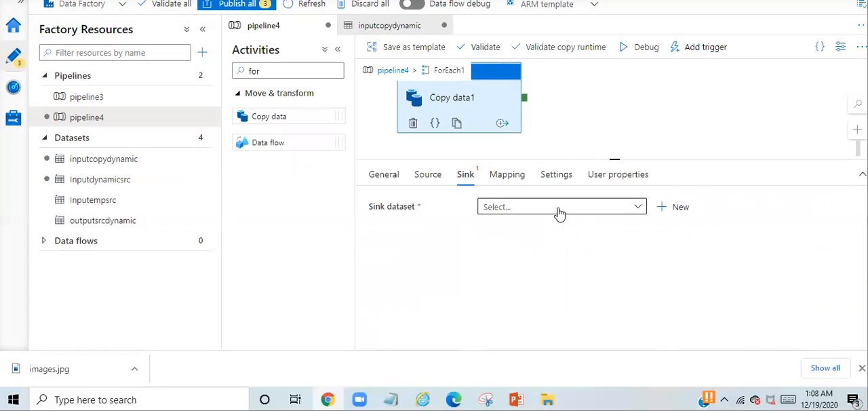
left_click(670, 211)
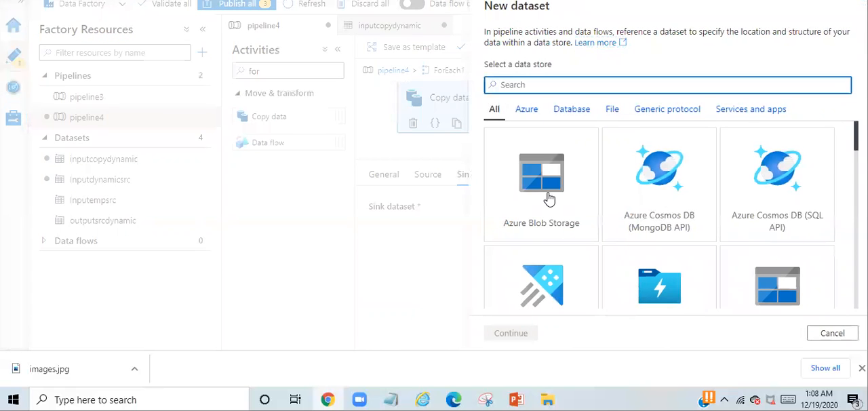
double_click(550, 198)
double_click(758, 118)
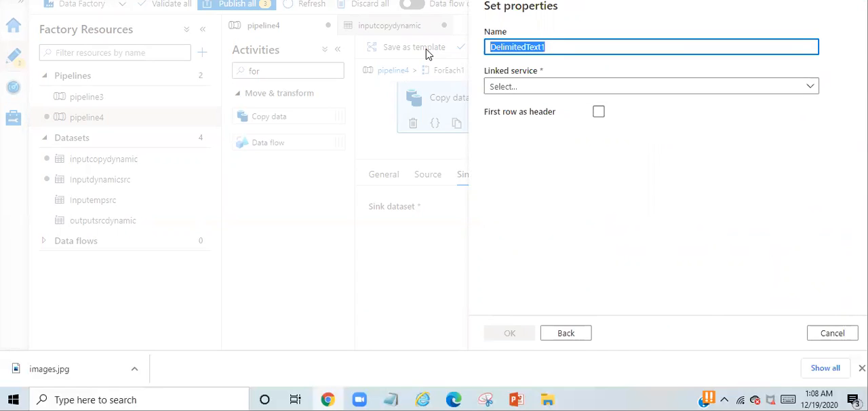
type("outputdestination")
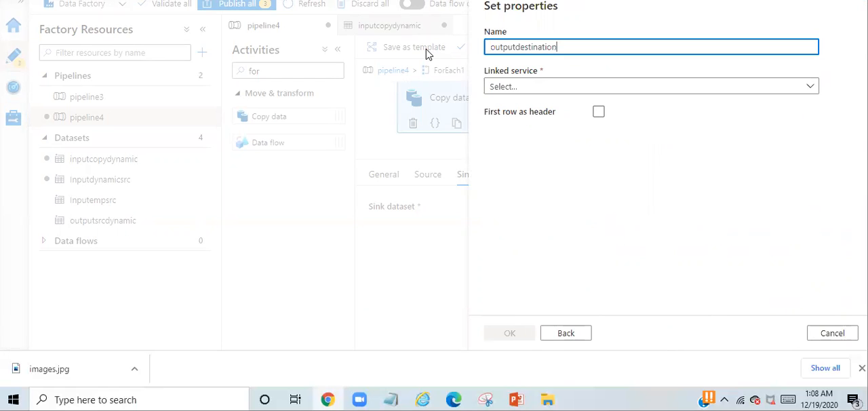
Create a new Azure Blob Storage linked service for outputdestination, using the Free Trial subscription and storage account firststorageaccount451
left_click(536, 88)
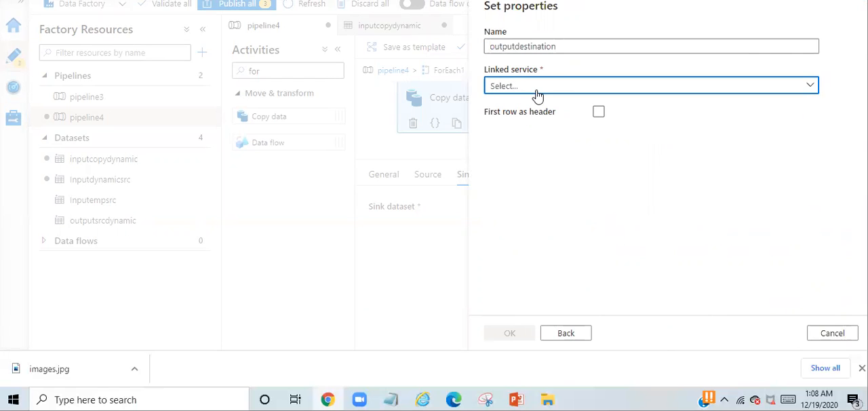
left_click(514, 147)
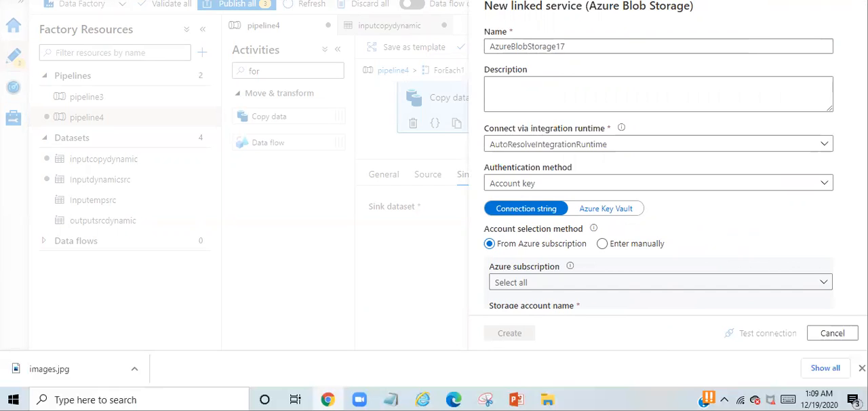
scroll(765, 204, "down", 3)
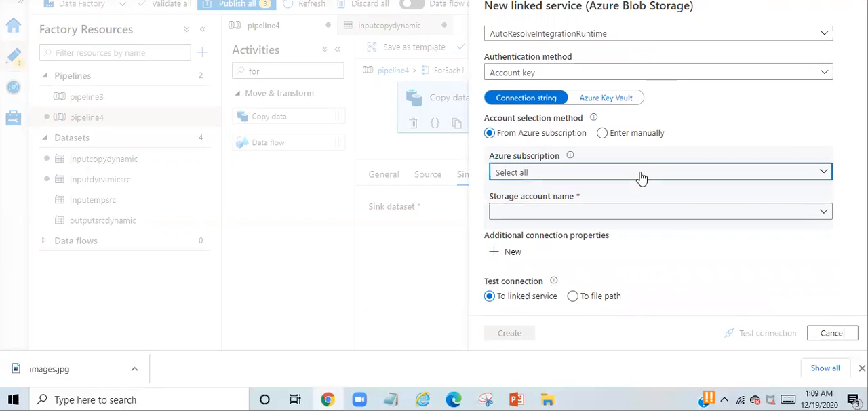
left_click(642, 177)
left_click(535, 213)
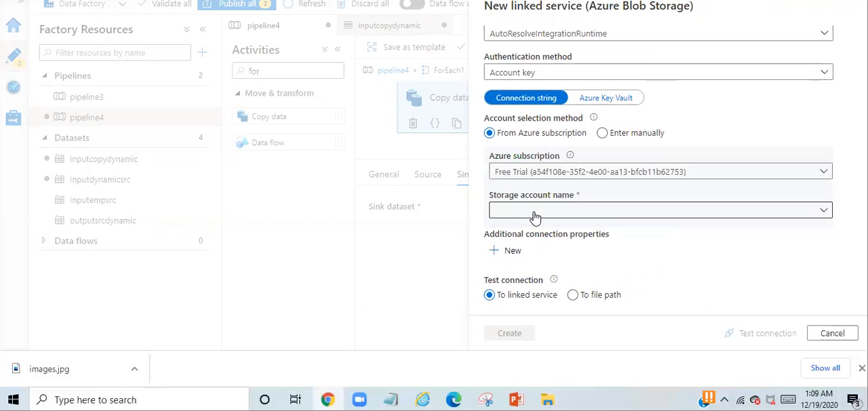
left_click(535, 213)
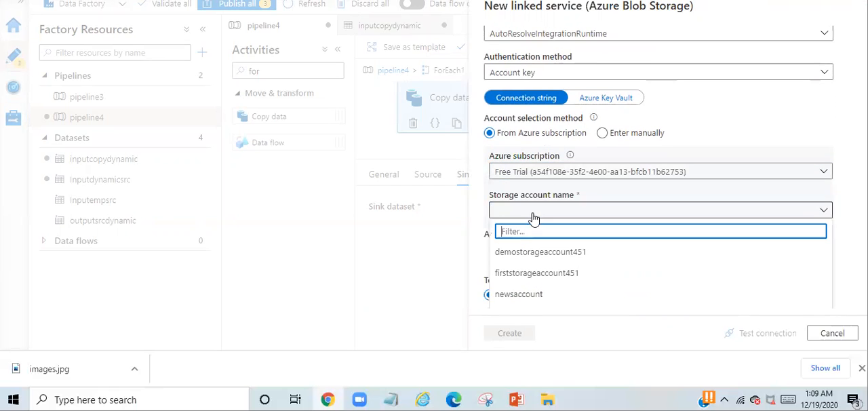
left_click(525, 272)
left_click(532, 332)
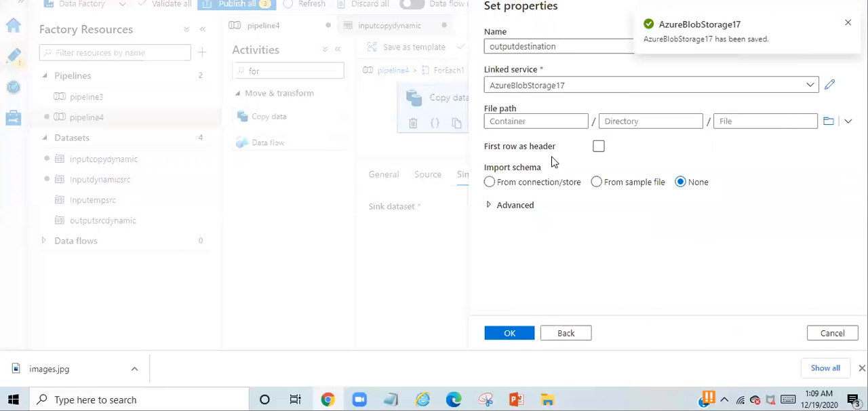
Set the outputdestination path to container etl and directory Dynamicfile, import no schema, create the dataset, and return to Copy data1's source settings
left_click(542, 122)
left_click(829, 120)
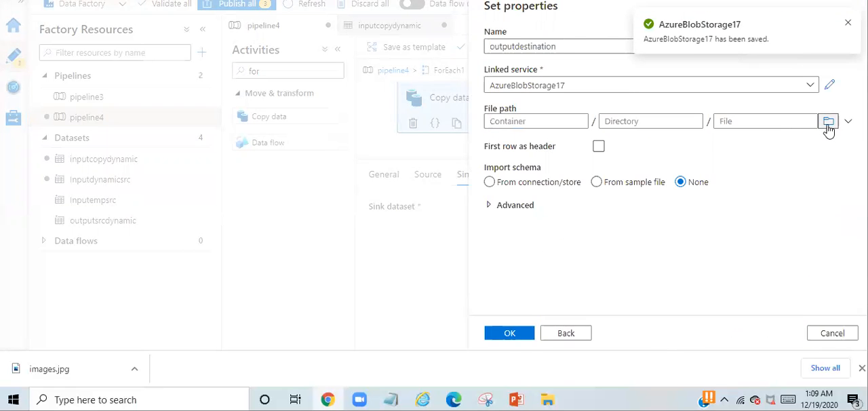
left_click(551, 87)
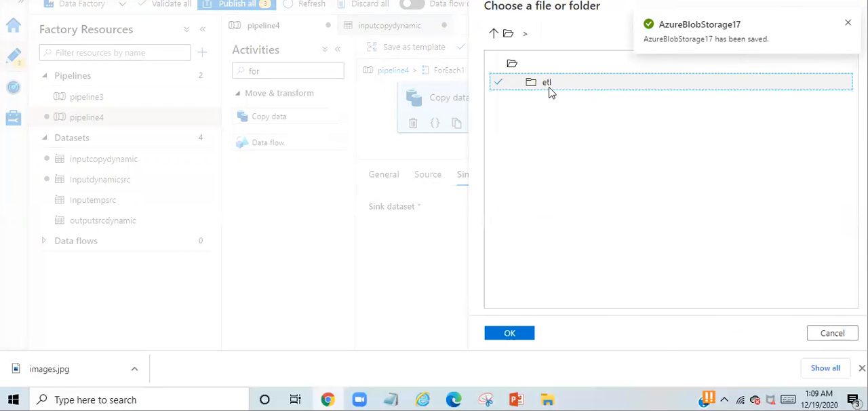
left_click(510, 333)
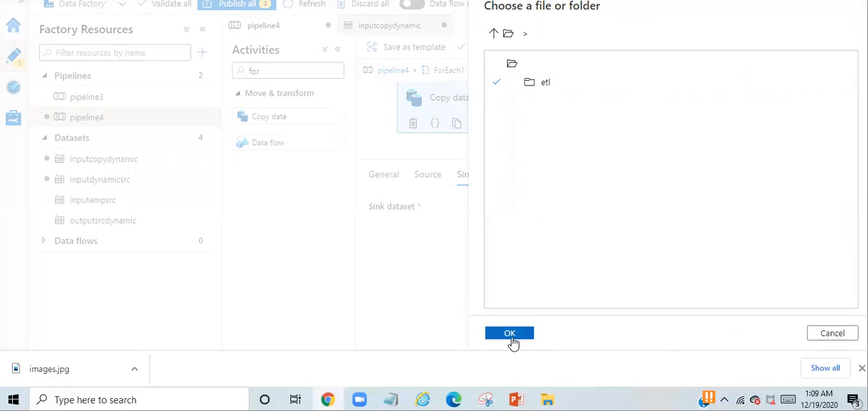
left_click(626, 124)
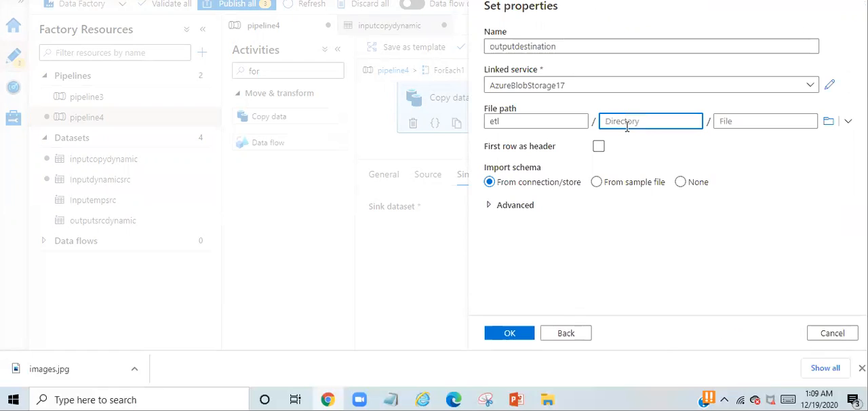
type("Dynamicfile")
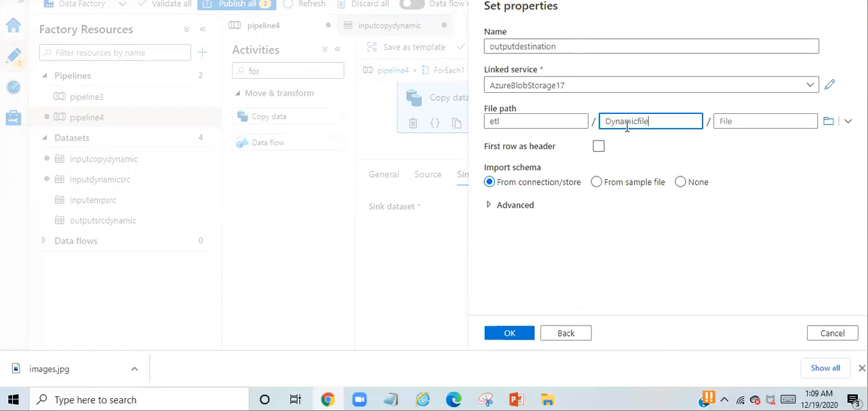
left_click(517, 334)
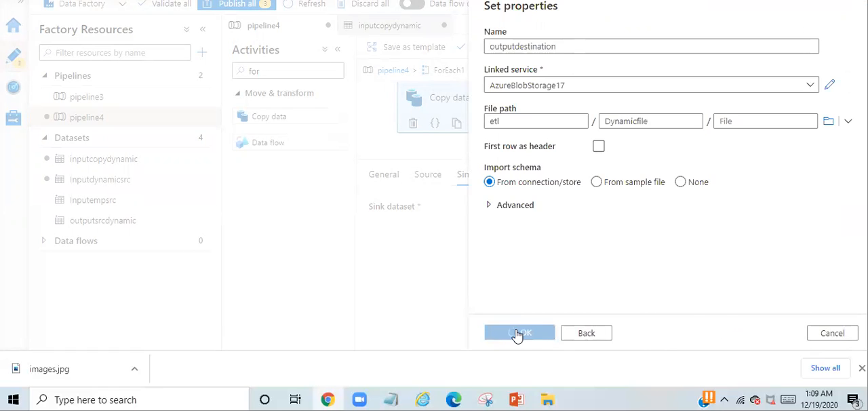
left_click(682, 186)
left_click(516, 334)
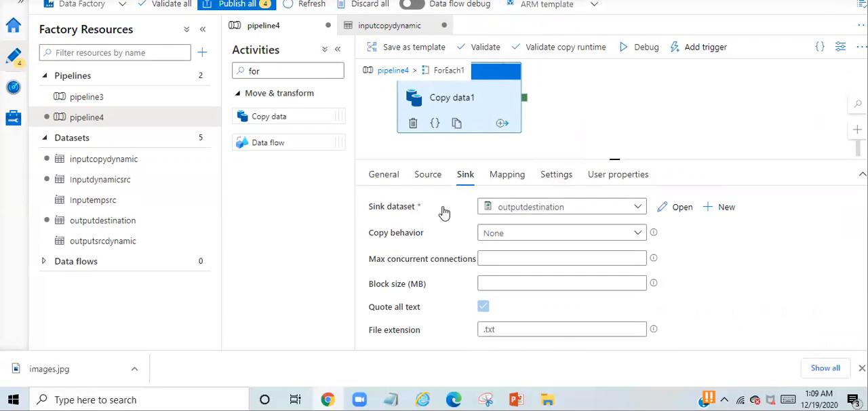
left_click(420, 178)
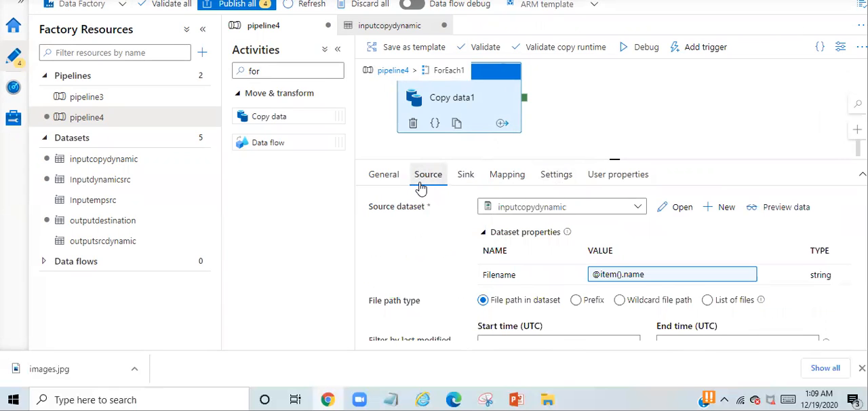
Review the Get Metadata1 dataset settings, the ForEach1 items expression, and the source settings of Copy data1 inside the loop
left_click(386, 74)
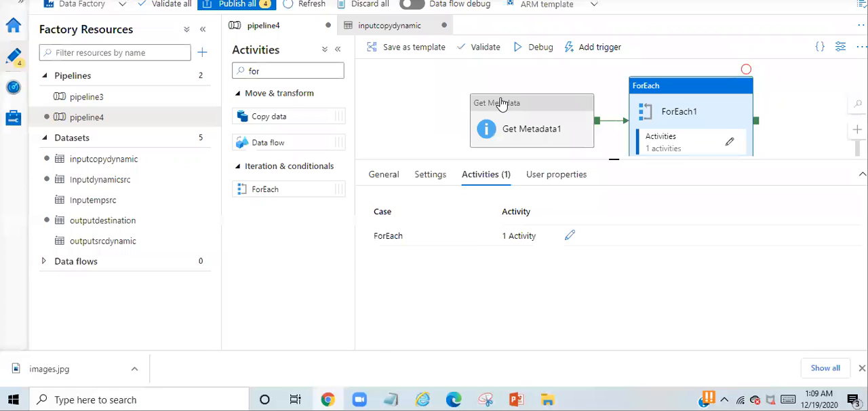
left_click(501, 102)
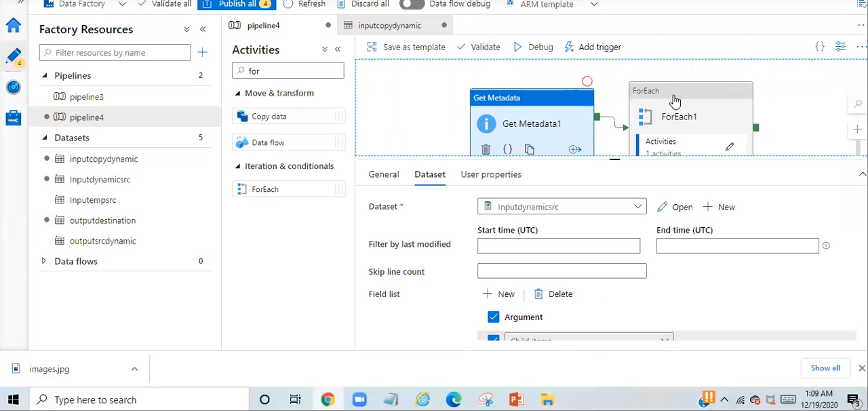
left_click(675, 100)
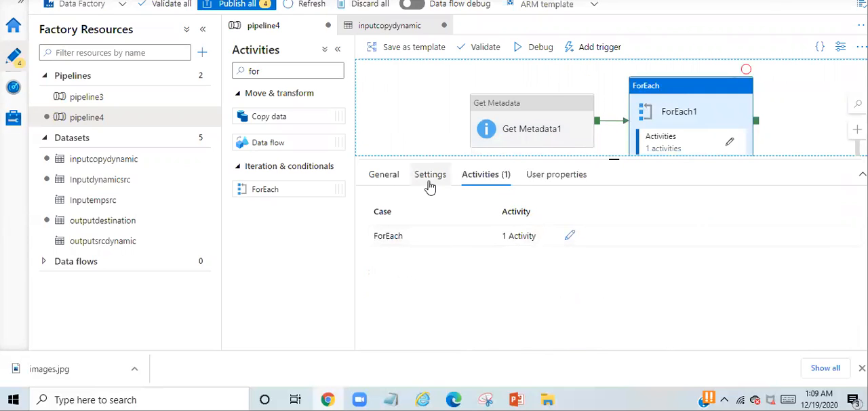
left_click(430, 183)
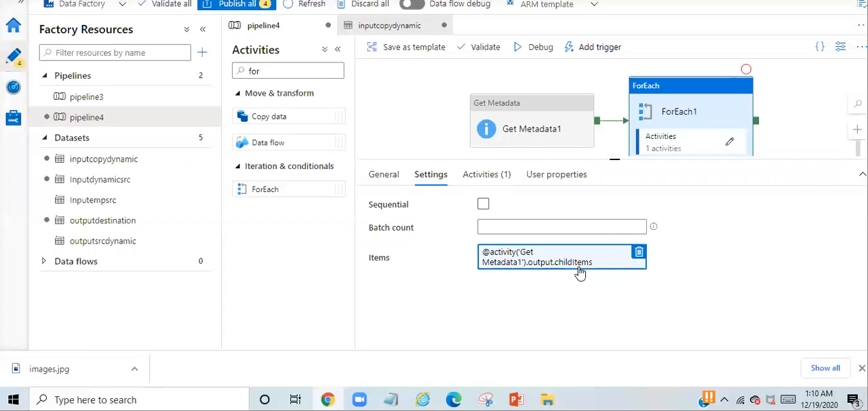
left_click(730, 144)
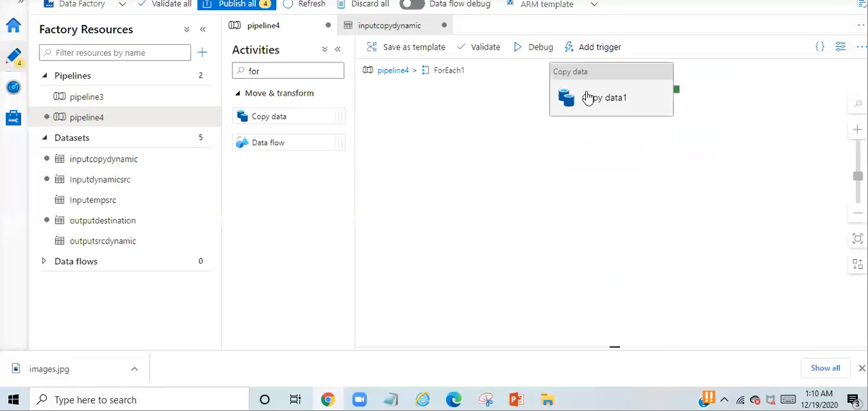
left_click(590, 92)
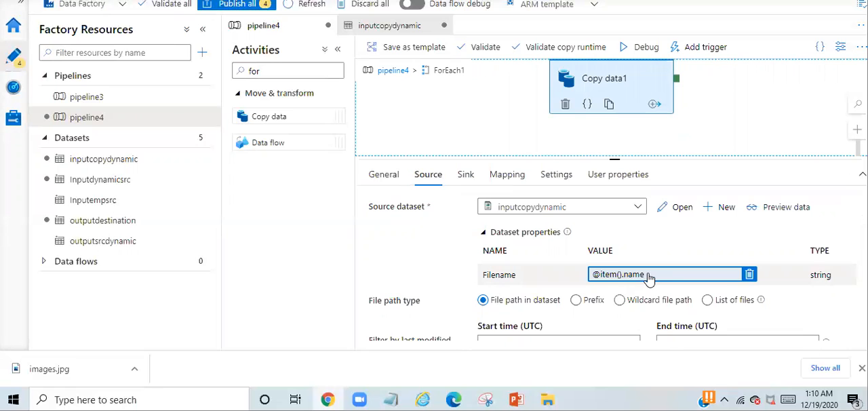
Publish all pending changes to the factory, check the top-level folders of the etl container meanwhile, and return to pipeline4
left_click(231, 9)
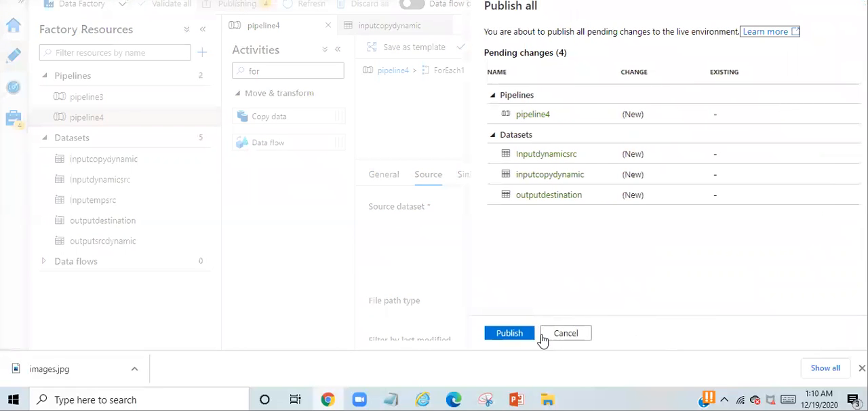
left_click(510, 333)
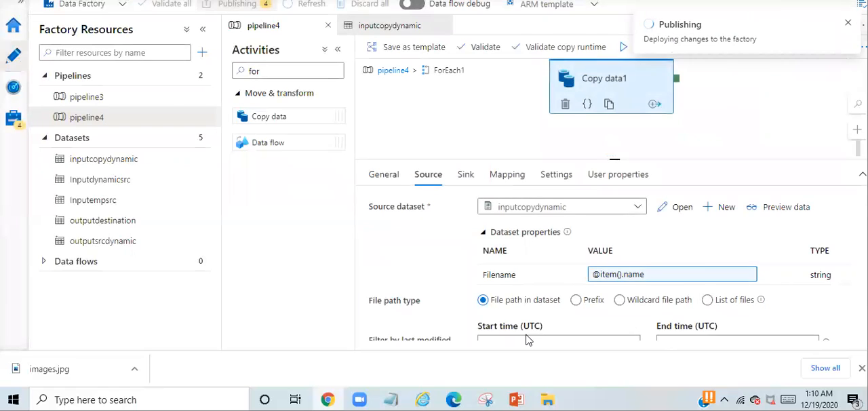
left_click(156, 1)
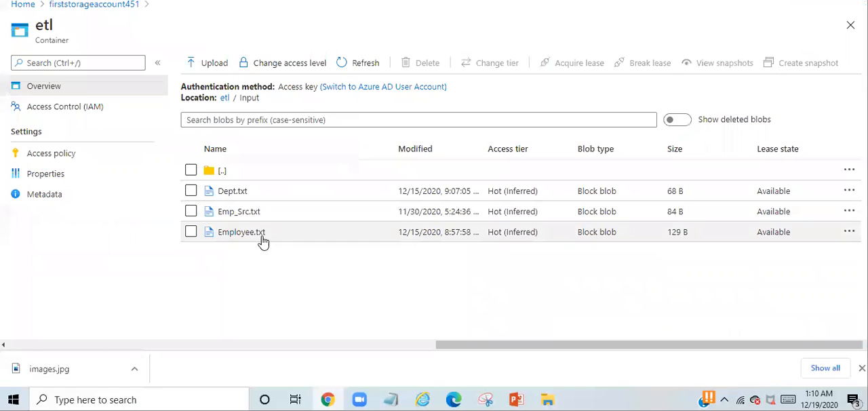
left_click(222, 102)
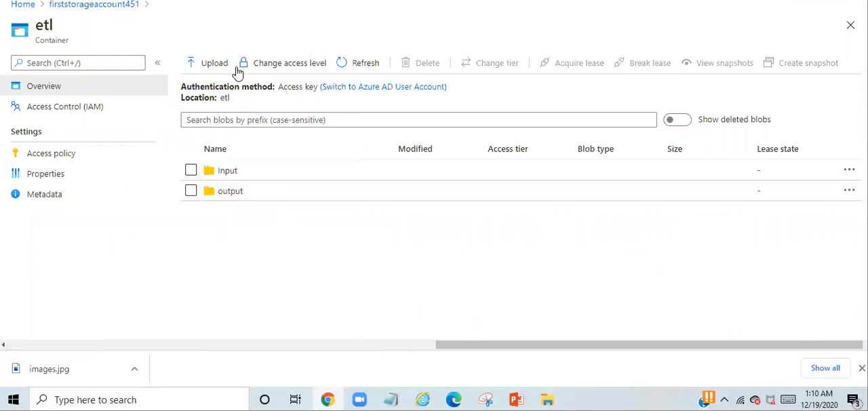
left_click(292, 2)
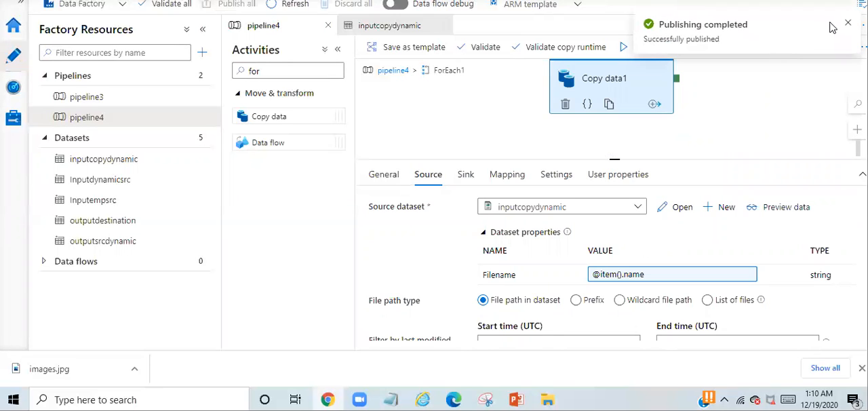
Trigger an on-demand run of pipeline4 using the last published configuration
left_click(706, 47)
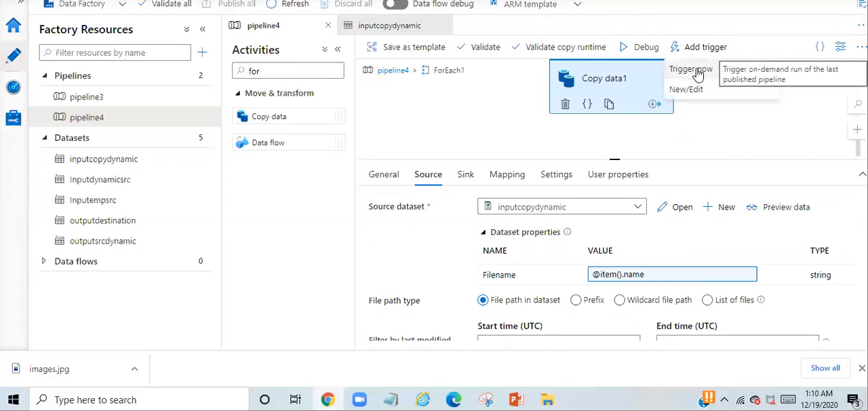
left_click(698, 72)
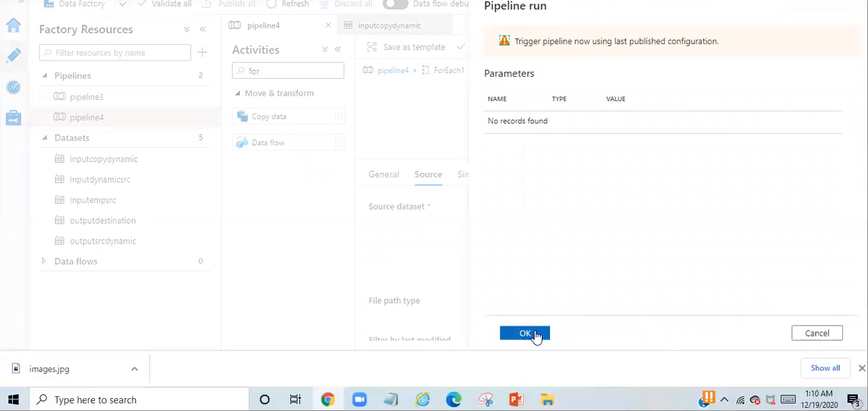
left_click(525, 333)
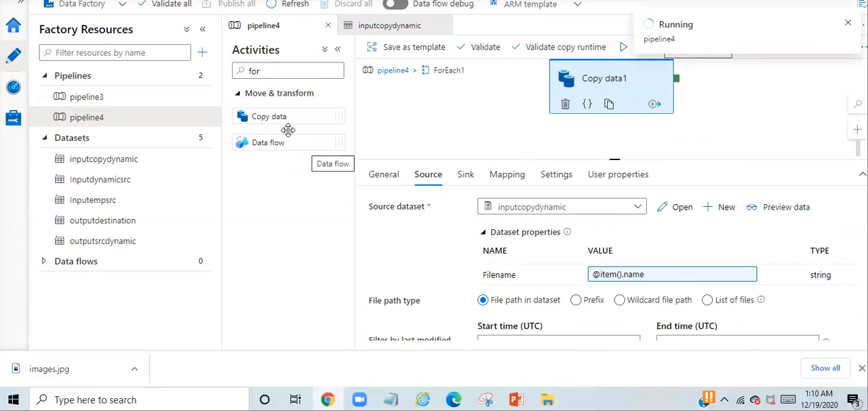
Examine the connection settings of Copy data1's sink dataset outputdestination and check the pipeline4 run status in the notifications
key("ctrl+Tab")
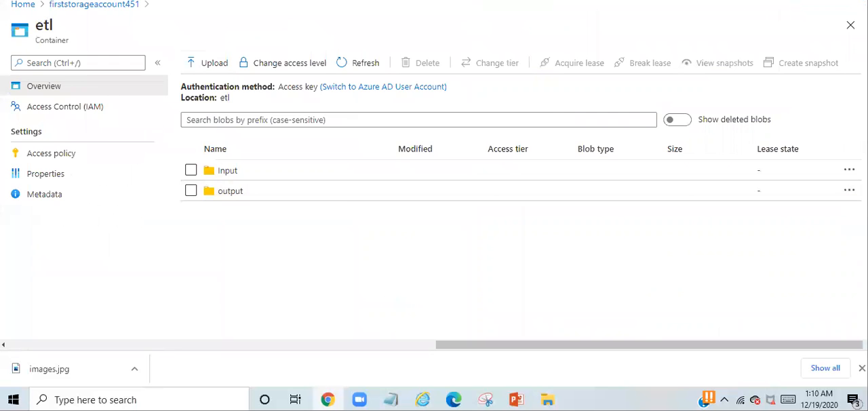
key("ctrl+shift+Tab")
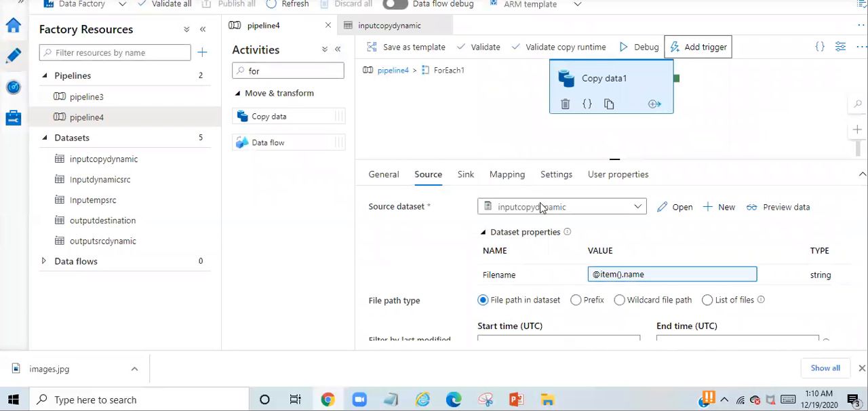
left_click(466, 182)
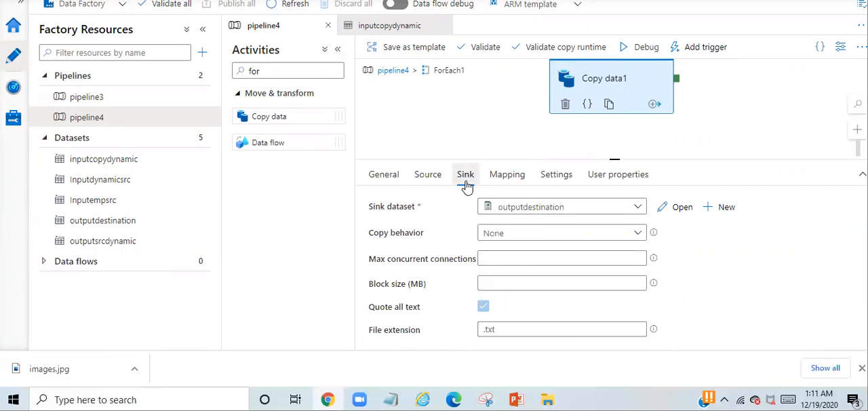
left_click(669, 210)
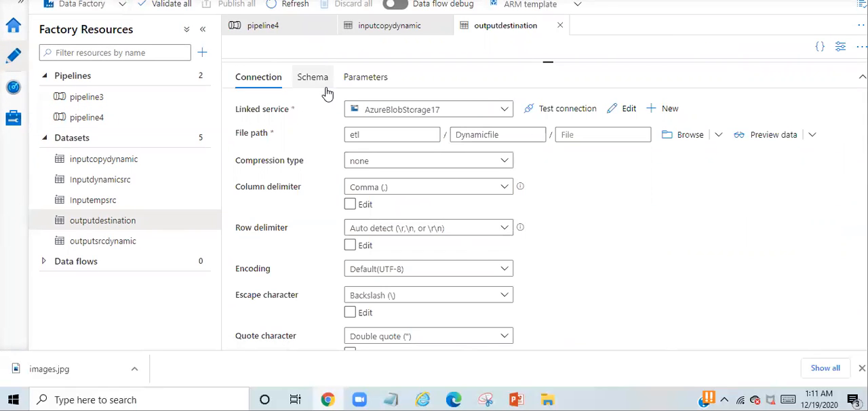
left_click(627, 2)
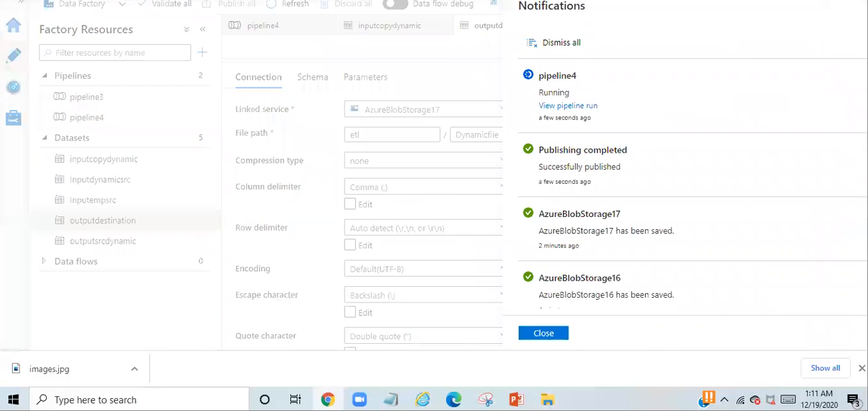
Switch to the etl container in the Azure portal, refresh its listing, and open the Dynamicfile folder to check the copied files
key("ctrl+Tab")
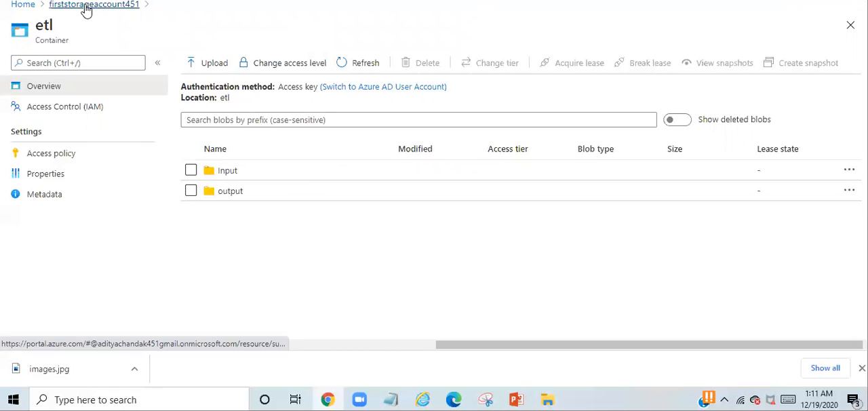
left_click(363, 68)
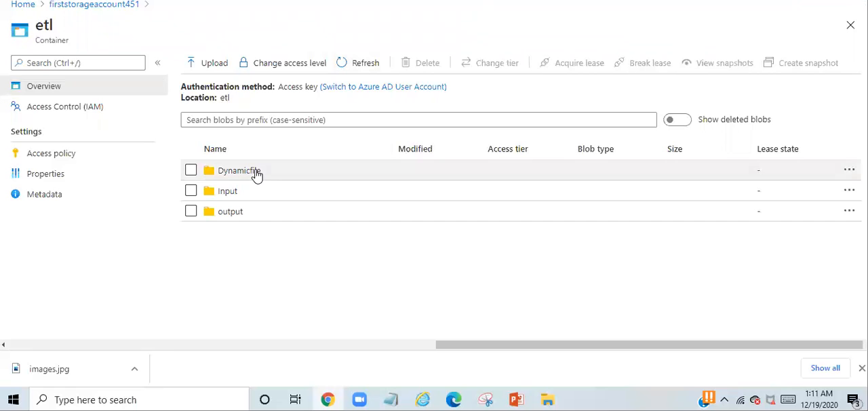
left_click(241, 171)
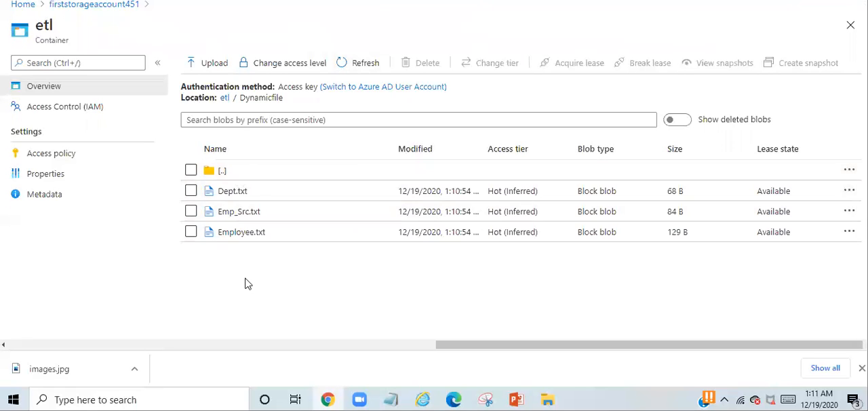